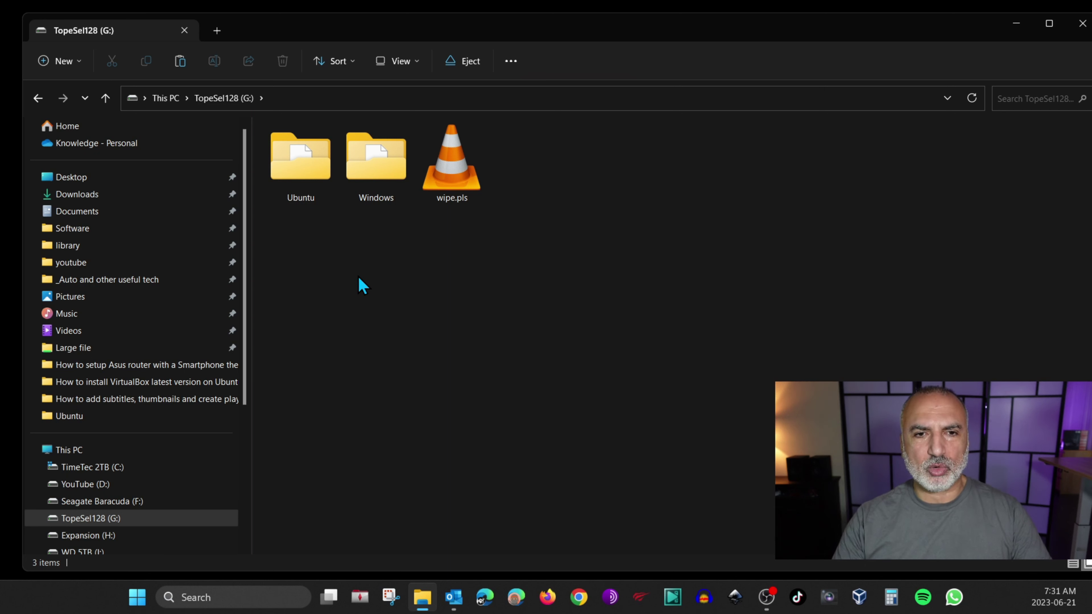
double_click(305, 182)
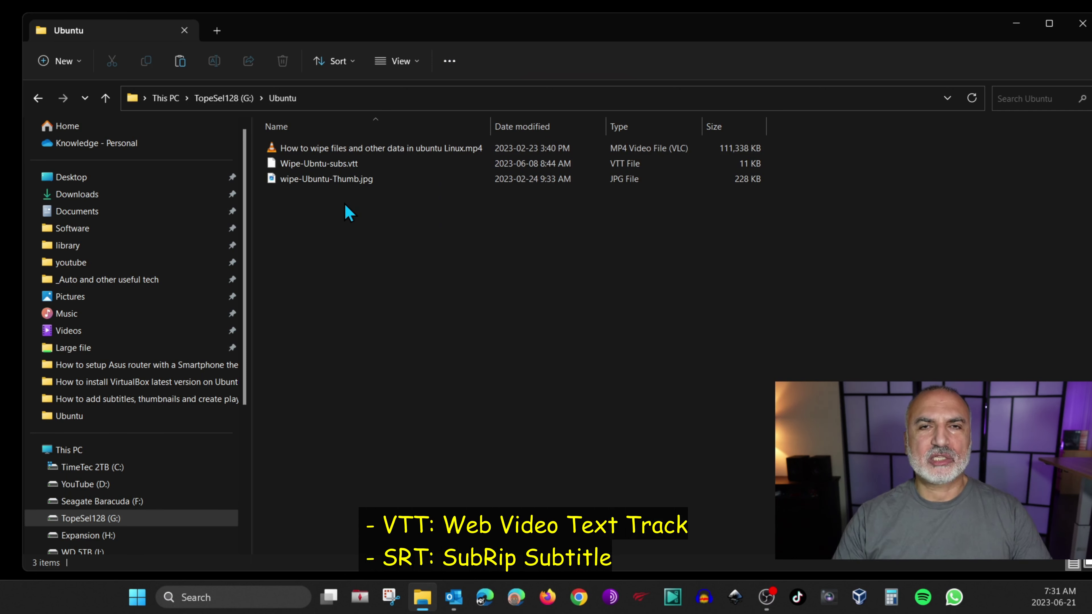
mouse_move(330, 171)
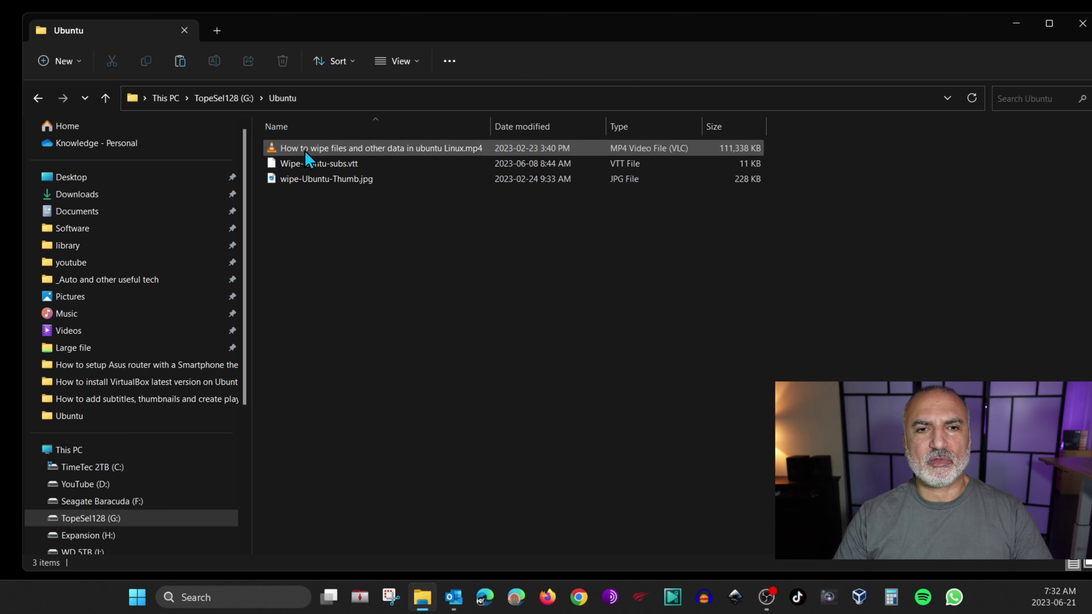
Copy the Ubuntu video's name, without its extension, from its rename box.
right_click(389, 150)
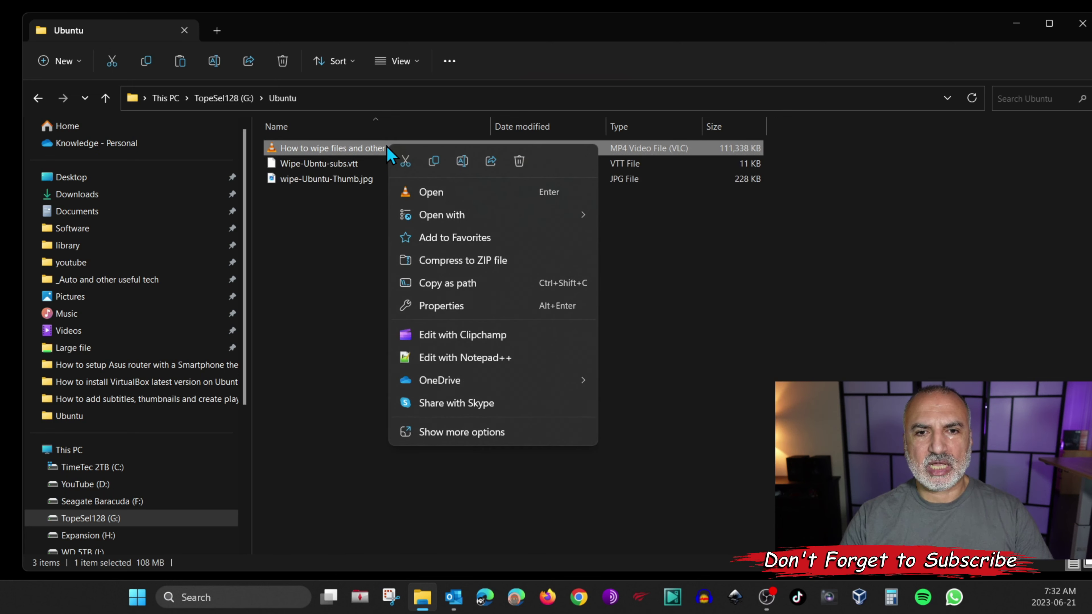
click(441, 432)
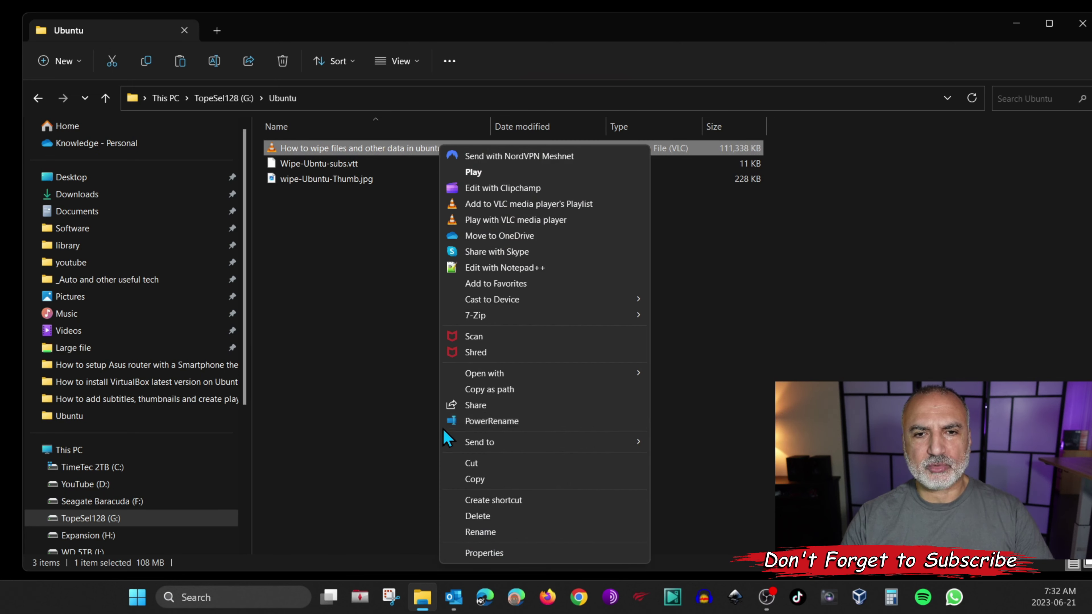
click(519, 531)
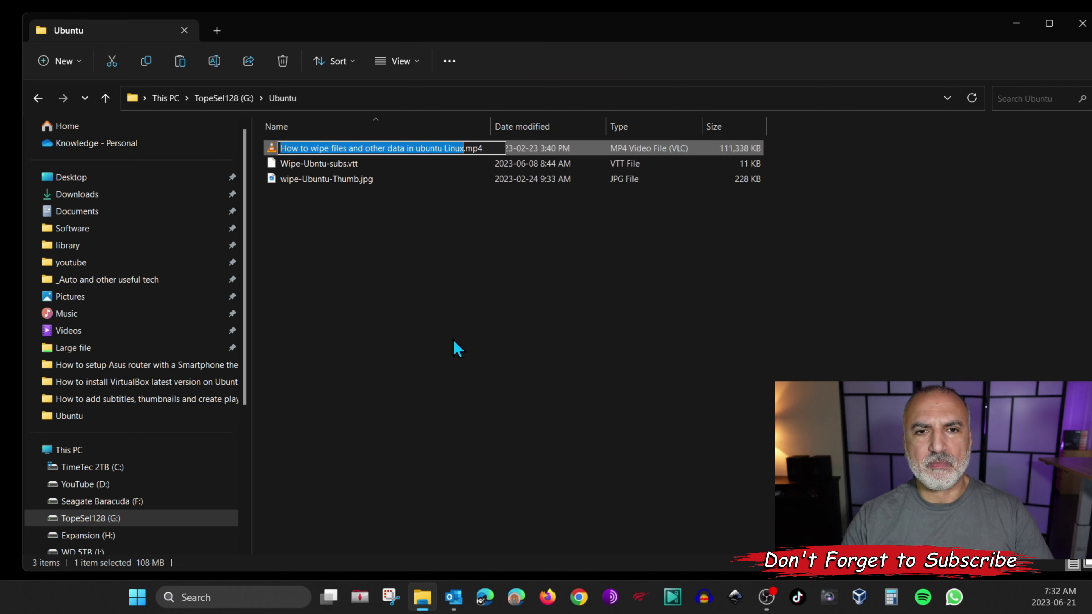
right_click(407, 150)
click(272, 195)
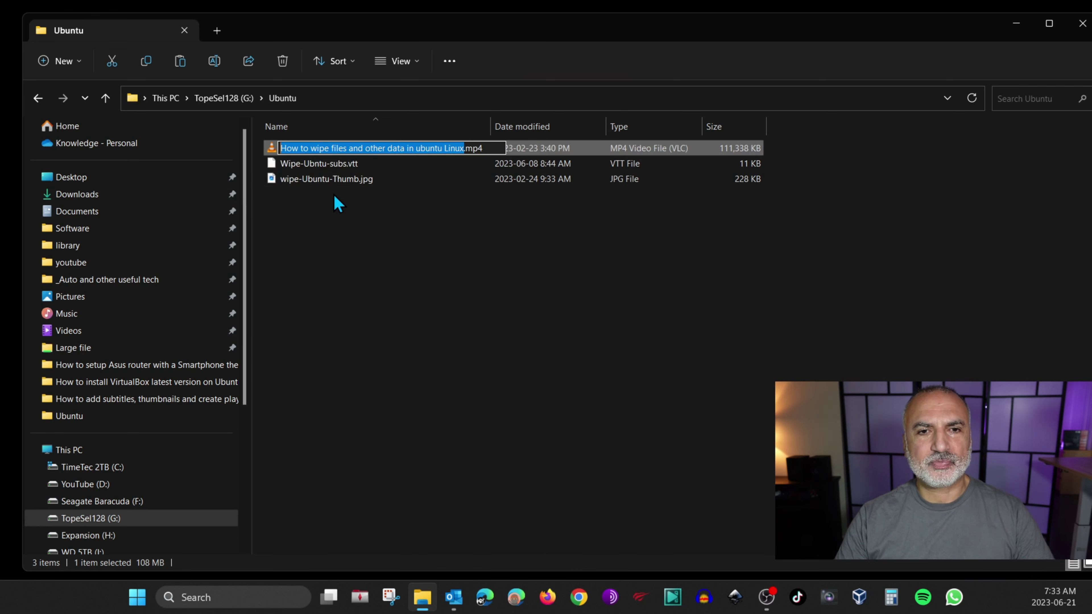
Rename the Ubuntu subtitle file to 'How to wipe files and other data in ubuntu Linux.vtt'.
click(307, 166)
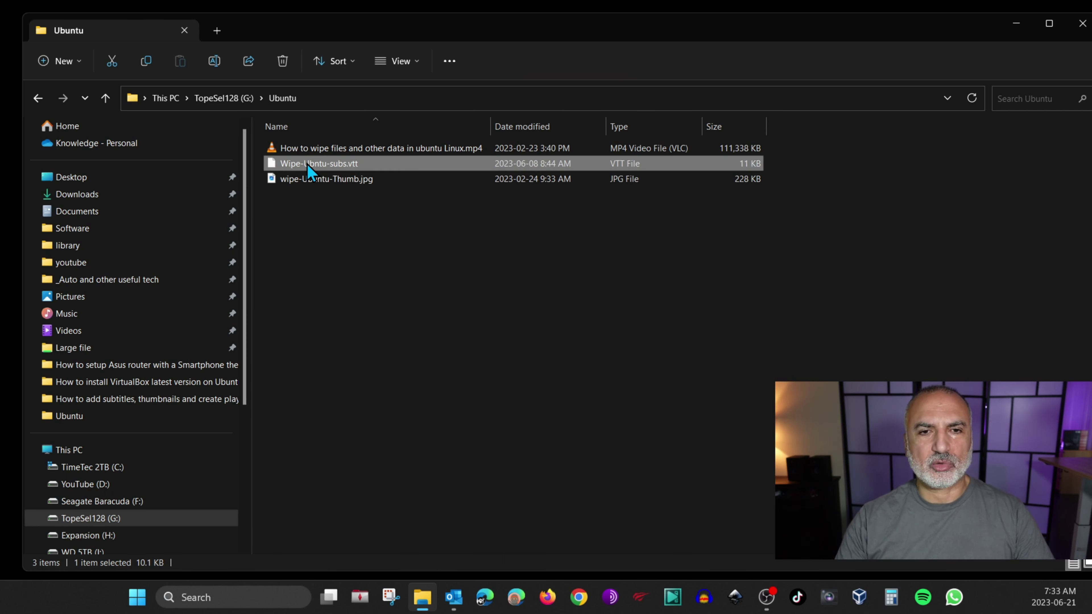
right_click(308, 165)
click(369, 406)
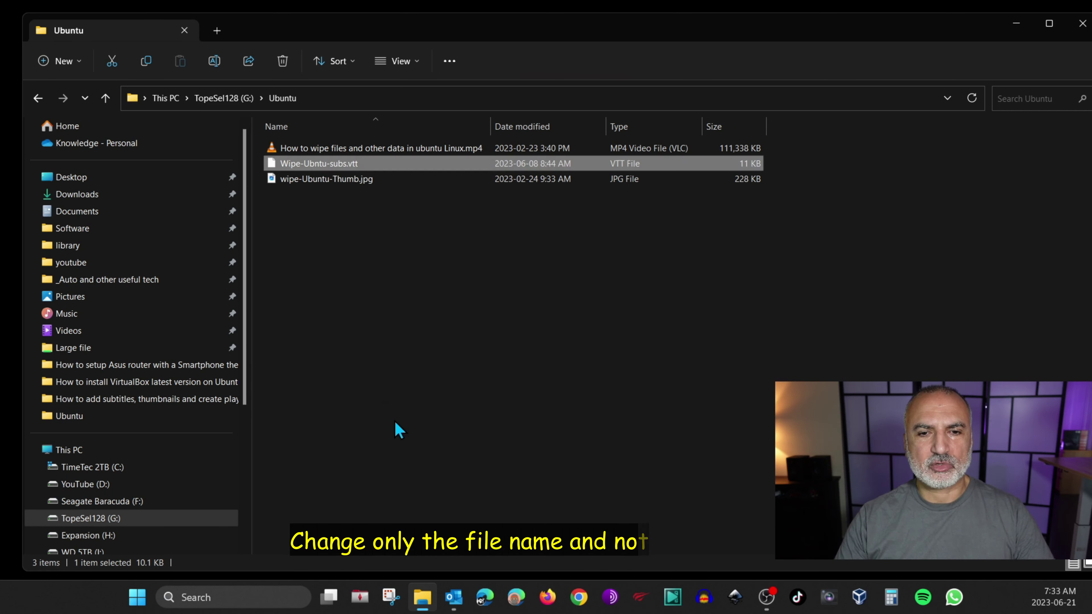
click(412, 358)
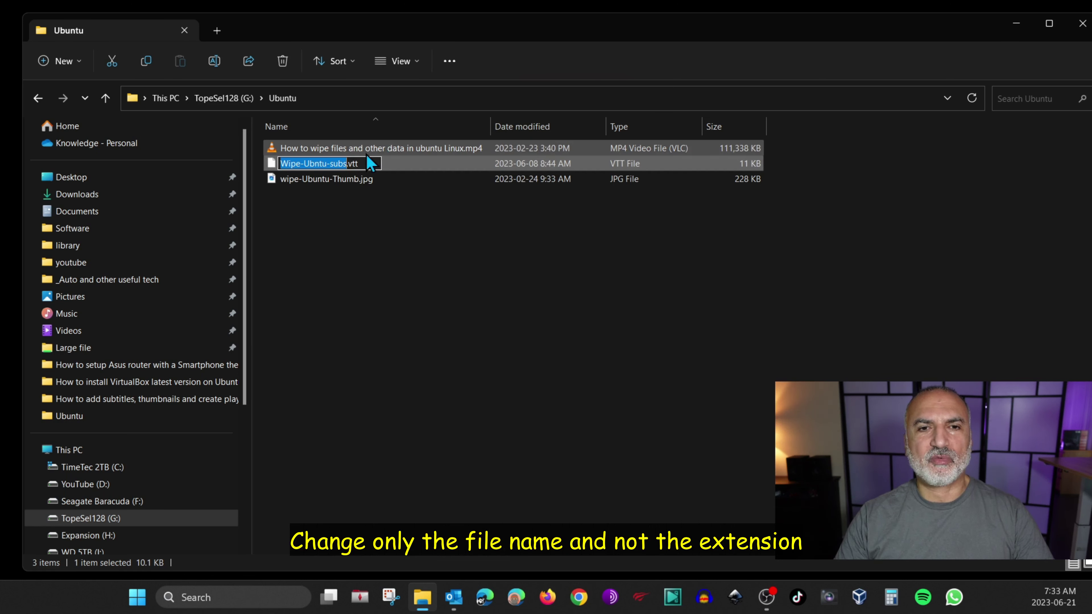
right_click(313, 163)
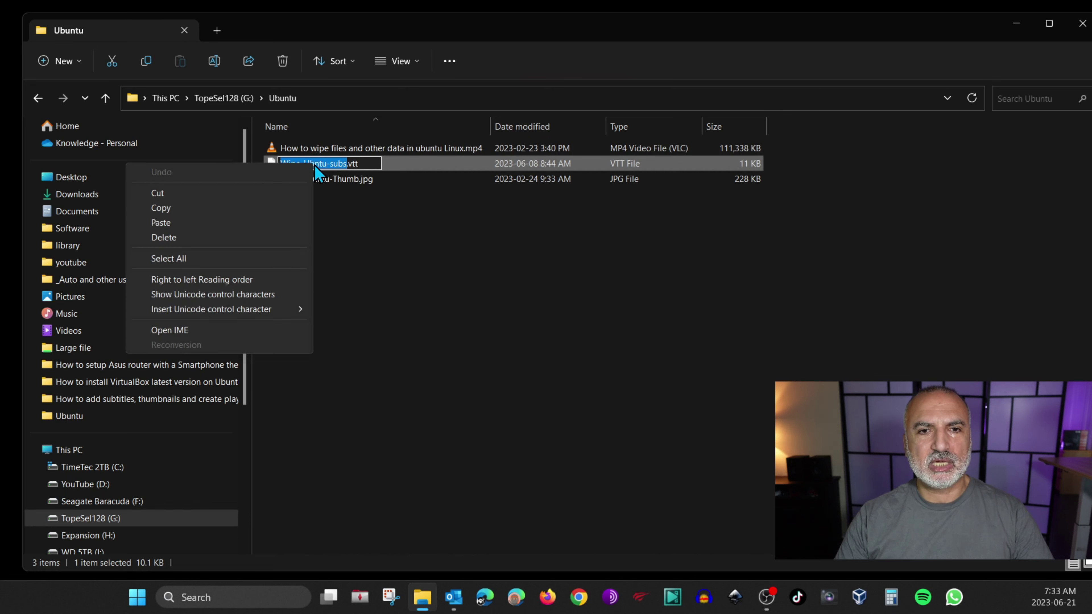
click(222, 228)
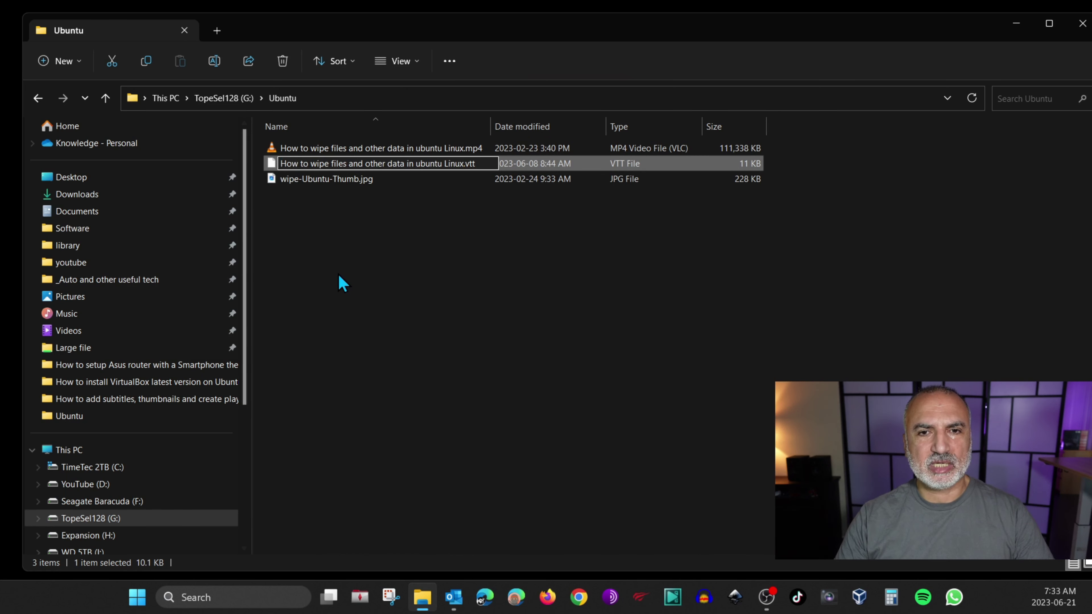
key(Return)
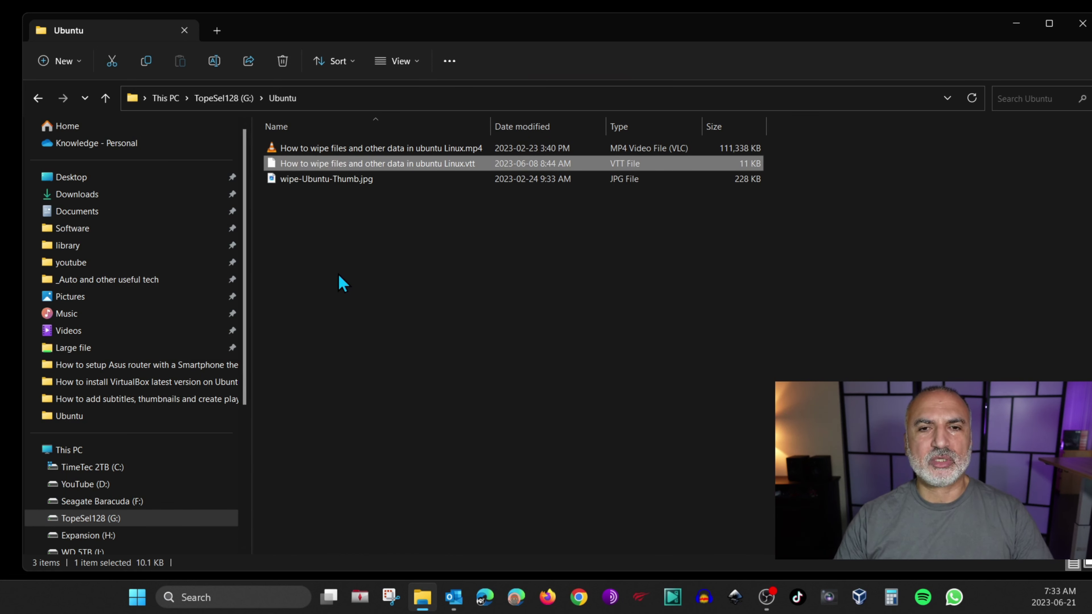
Rename the Ubuntu thumbnail to 'How to wipe files and other data in ubuntu Linux.jpg'.
right_click(319, 179)
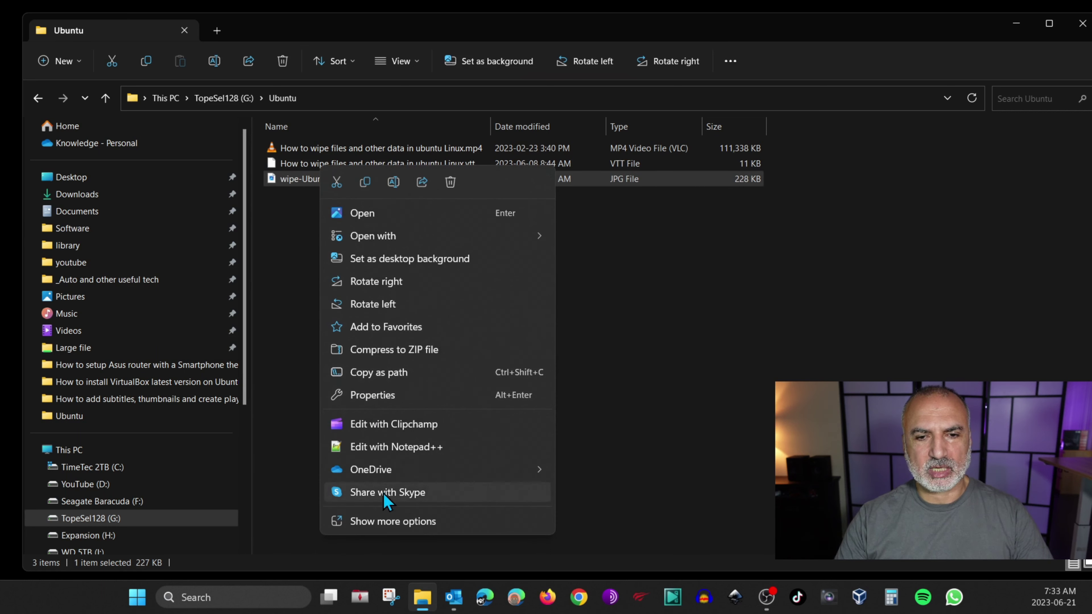
click(413, 520)
click(430, 472)
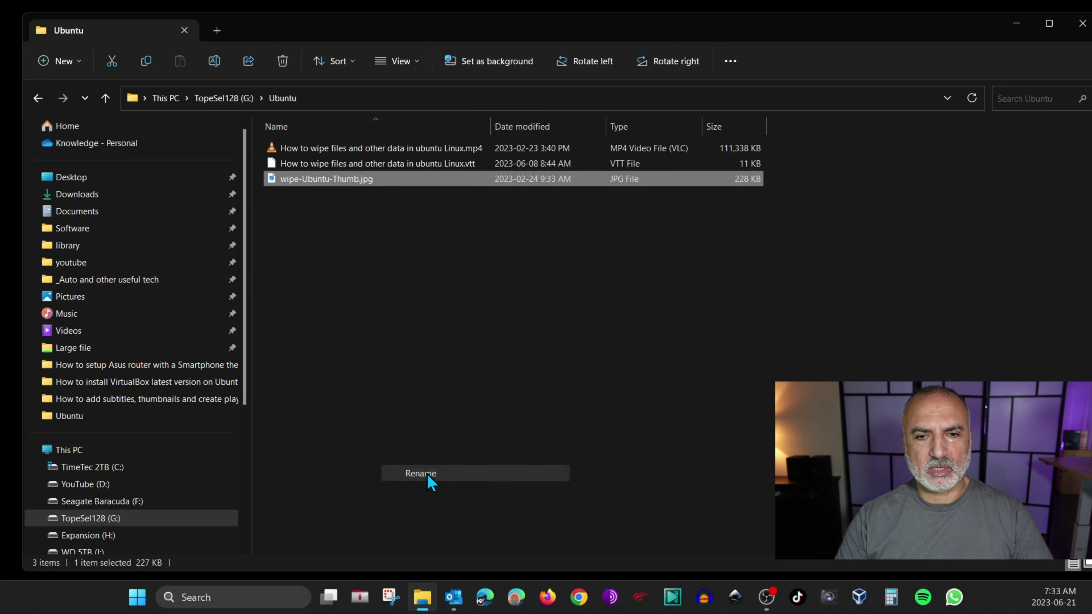
key(ctrl+v)
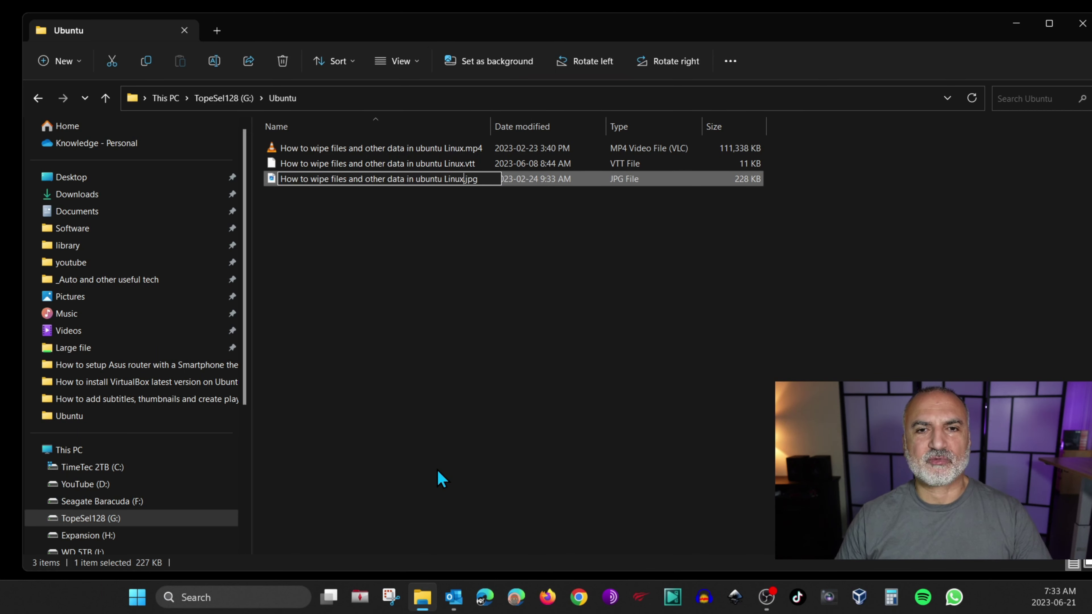
key(Return)
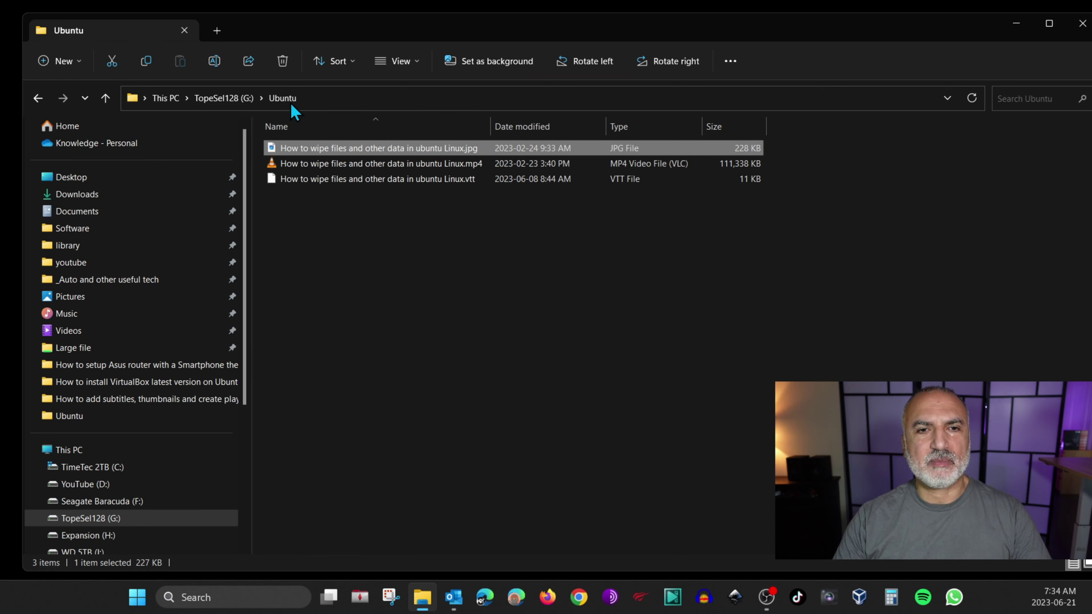
Open the Windows folder, widen the name column and copy the Windows video's name.
click(228, 98)
double_click(375, 169)
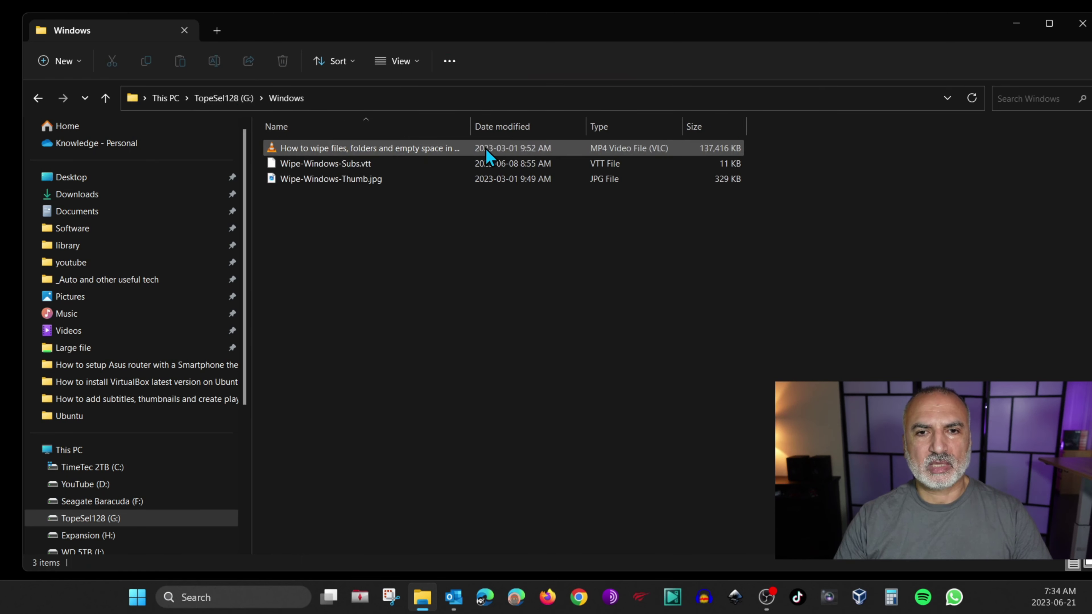
double_click(470, 126)
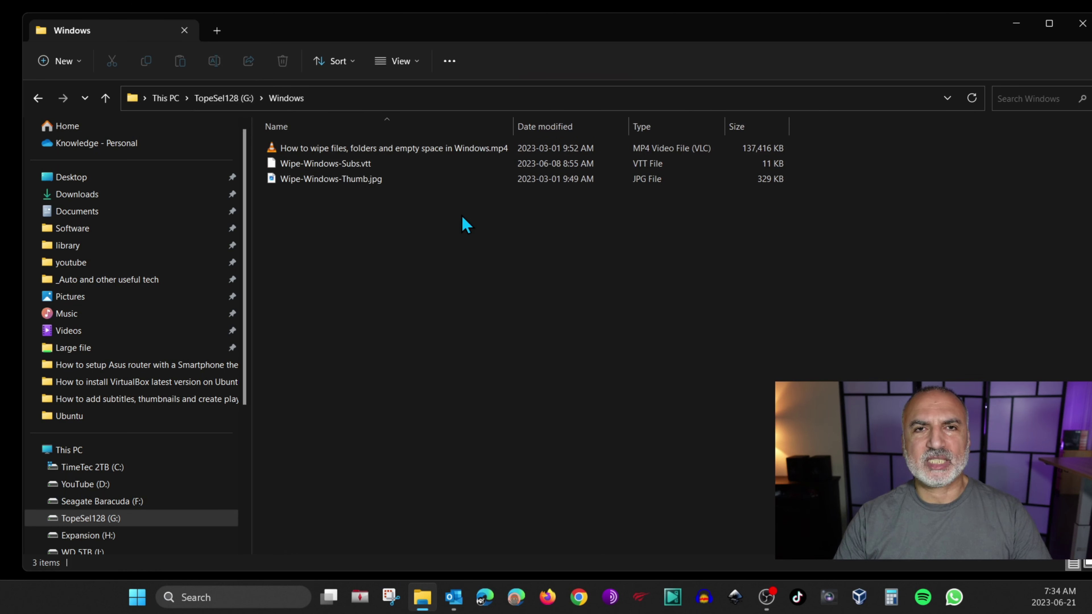
click(409, 151)
key(F2)
key(ctrl+c)
Rename the subtitle to 'How to wipe files, folders and empty space in Windows.vtt' and return to G:.
click(339, 165)
key(F2)
key(ctrl+v)
key(Tab)
key(alt+Up)
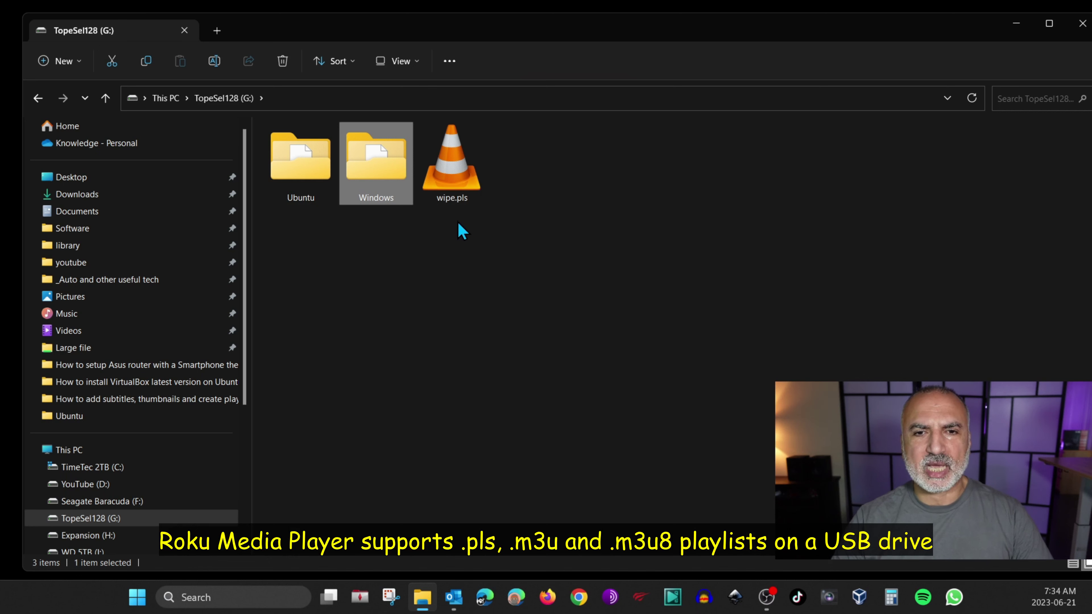
Open the wipe.pls playlist in Notepad.
click(457, 176)
right_click(457, 176)
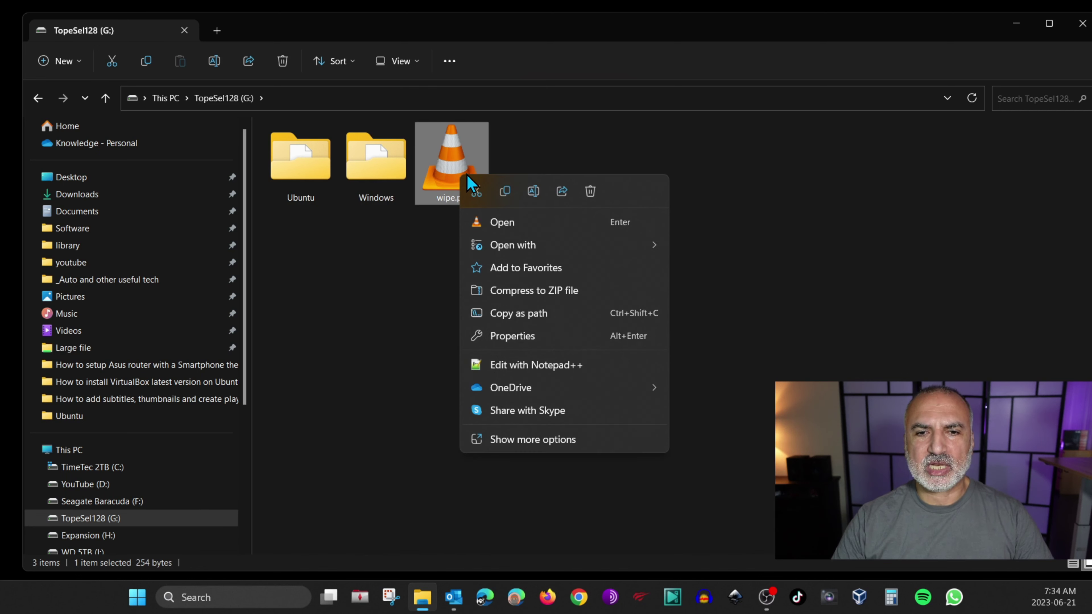
mouse_move(545, 246)
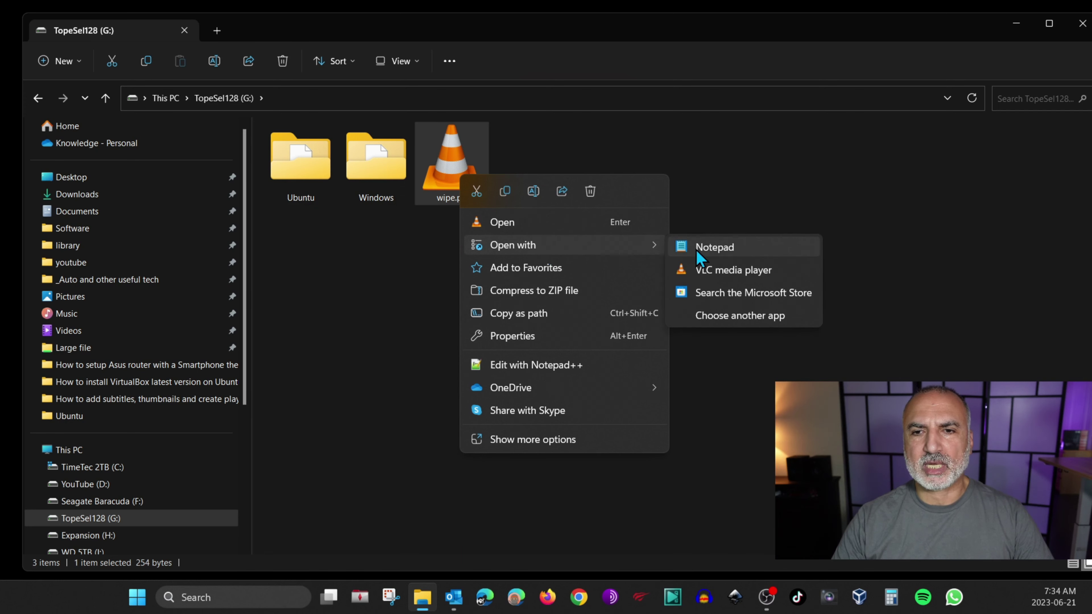
click(715, 249)
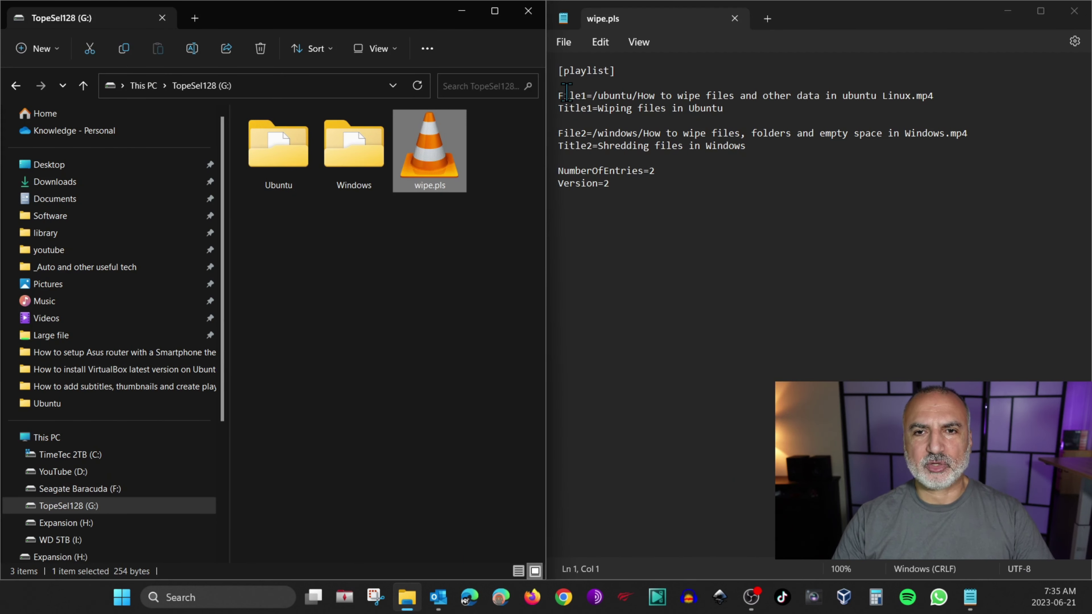
Add a new 'File3=' line below the Title2 entry.
click(619, 73)
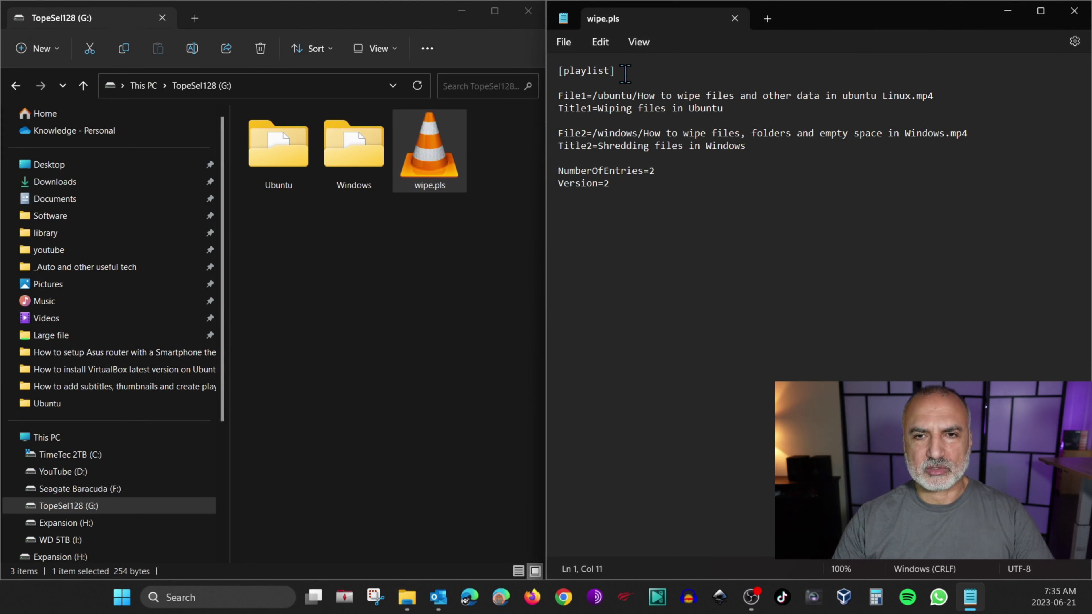
key(Down)
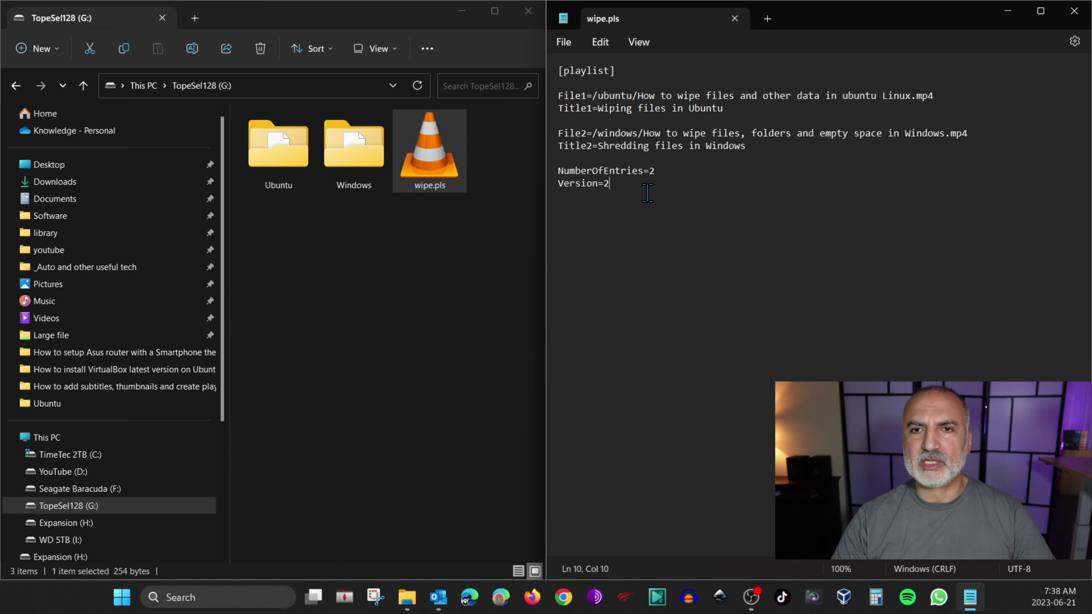
click(759, 146)
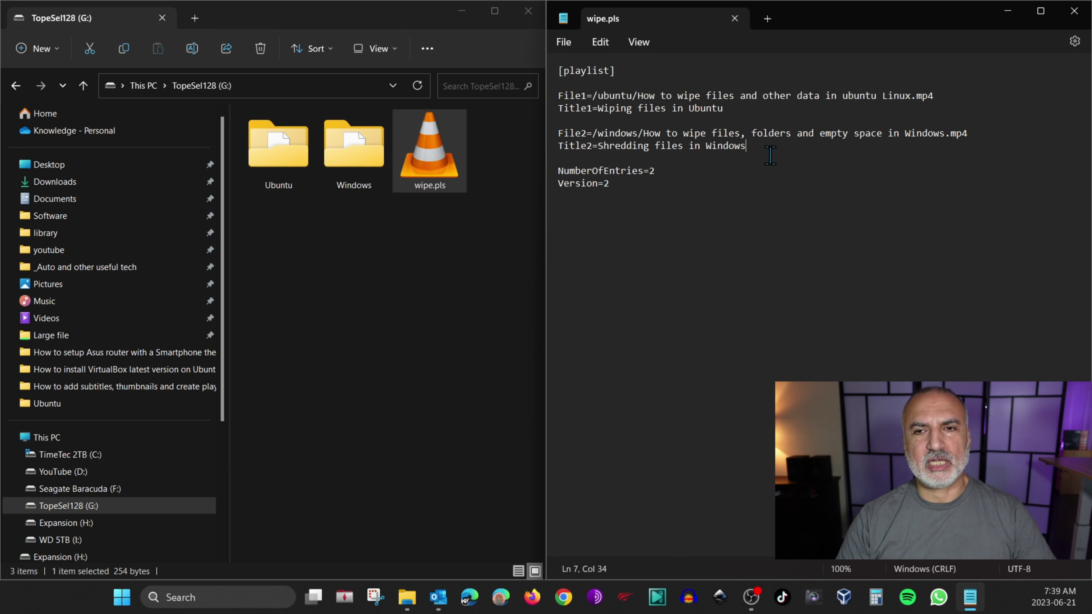
key(Return)
key(Return)
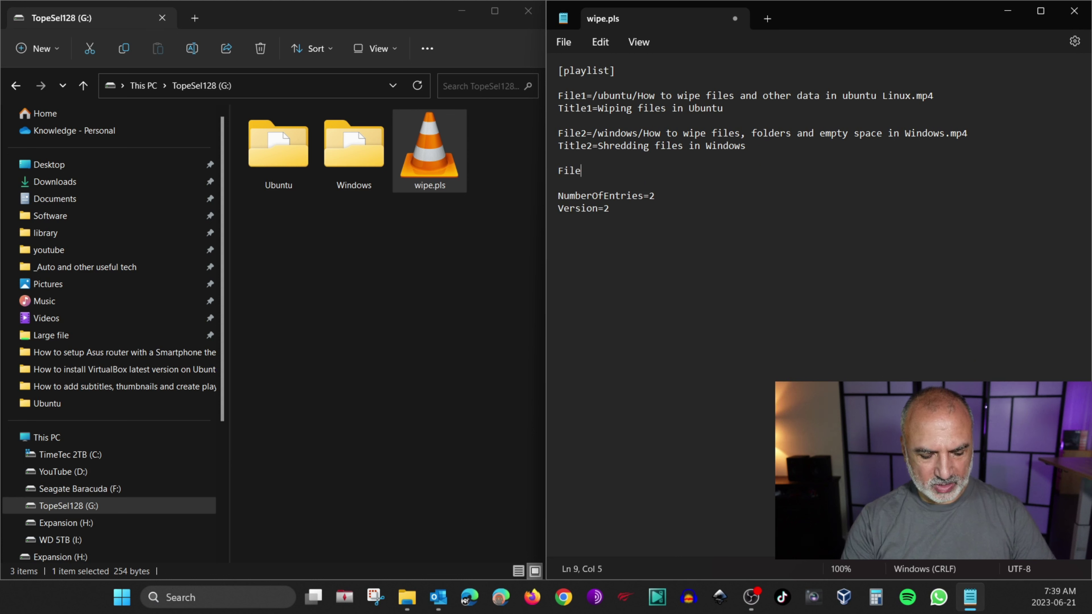
text(File3=)
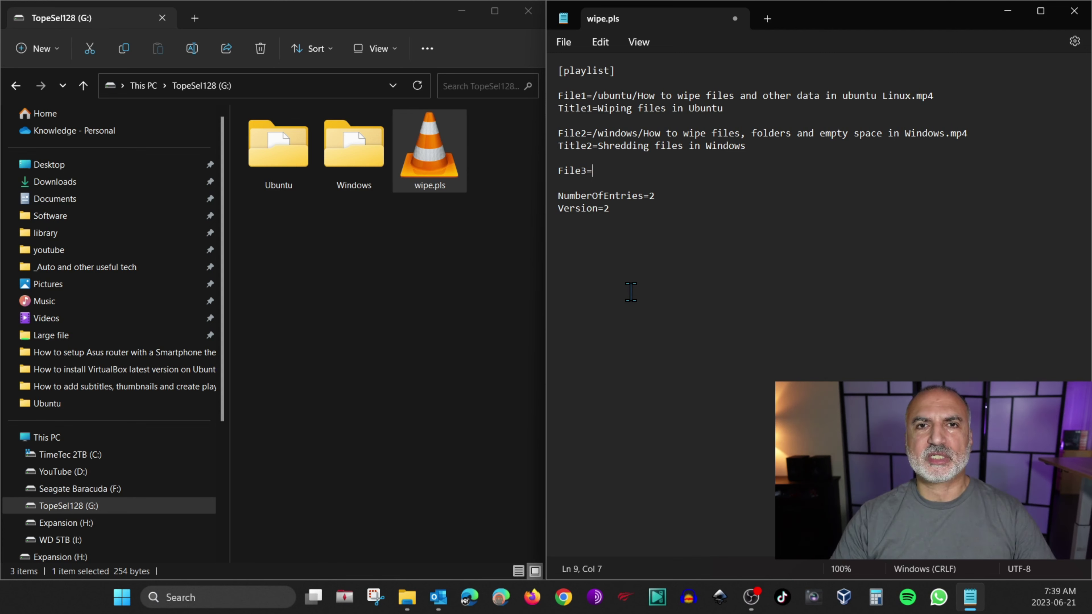
Paste 'How to connect to USB drive on router from the internet.mp4' into the G: drive root.
right_click(340, 259)
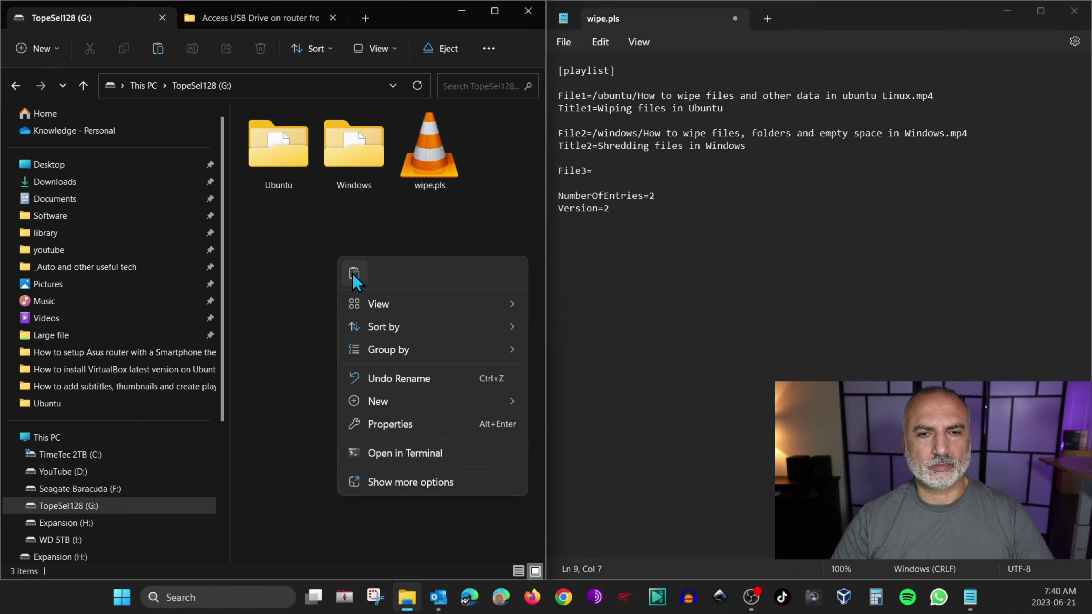
click(355, 273)
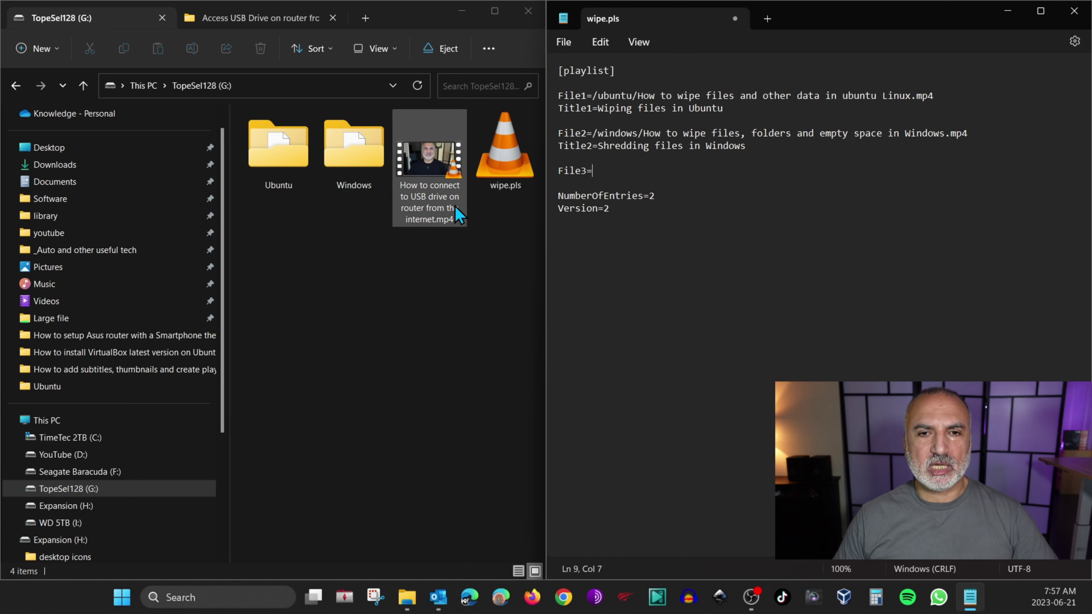
click(443, 206)
click(440, 202)
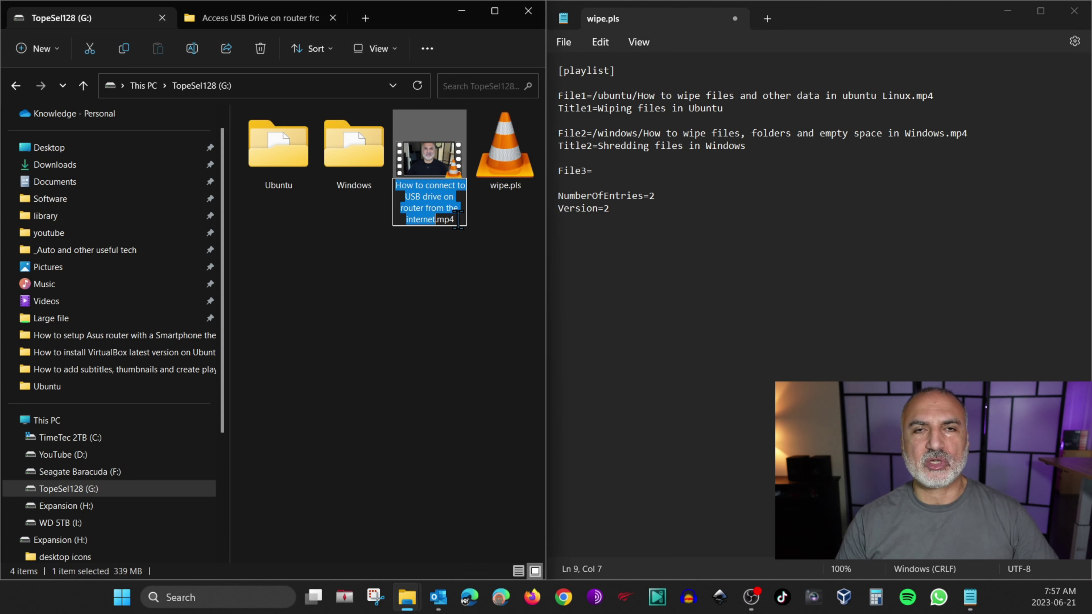
Turn on file name extensions and make the router video's full name editable for copying.
click(420, 305)
click(378, 50)
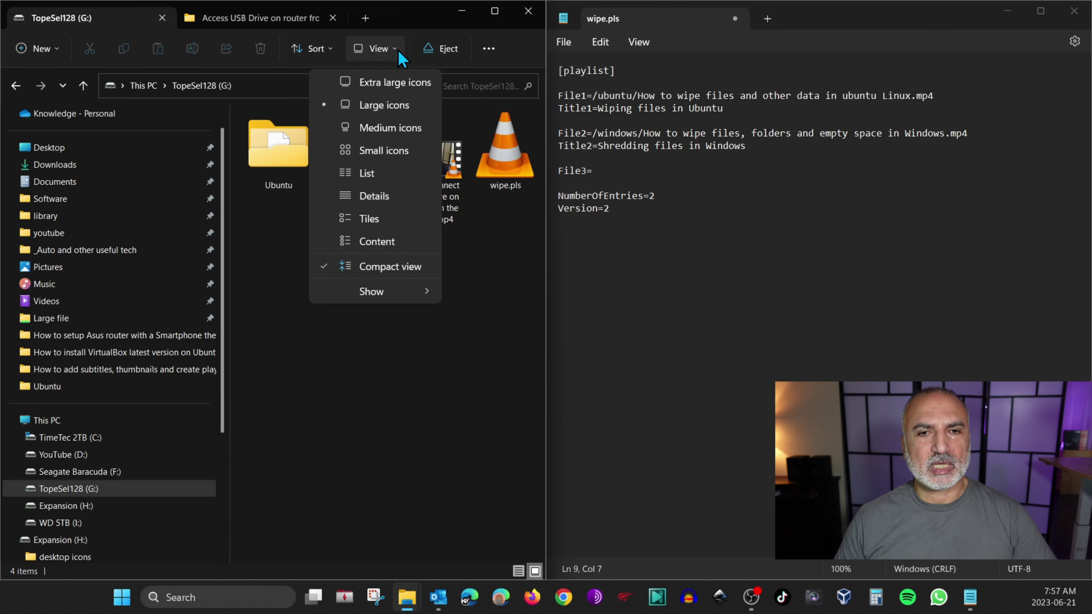
mouse_move(384, 297)
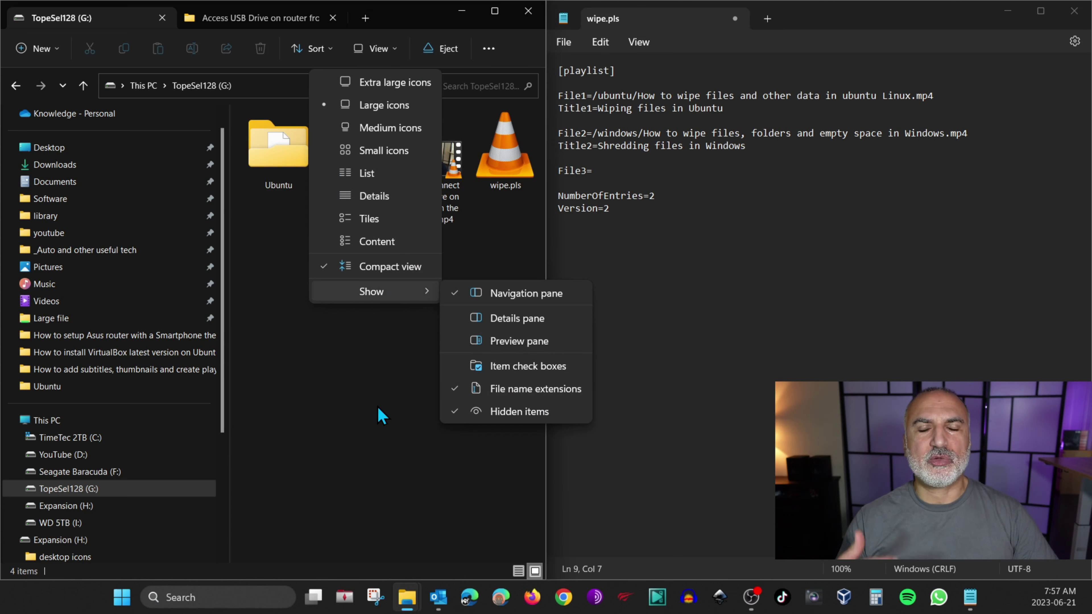
click(386, 415)
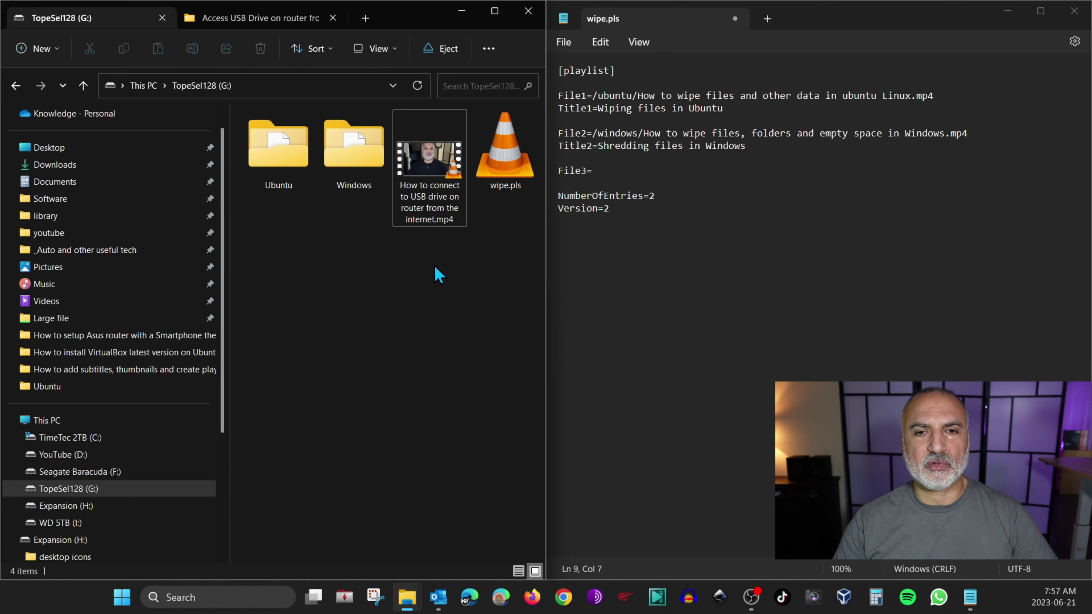
click(440, 228)
key(F2)
key(ctrl+c)
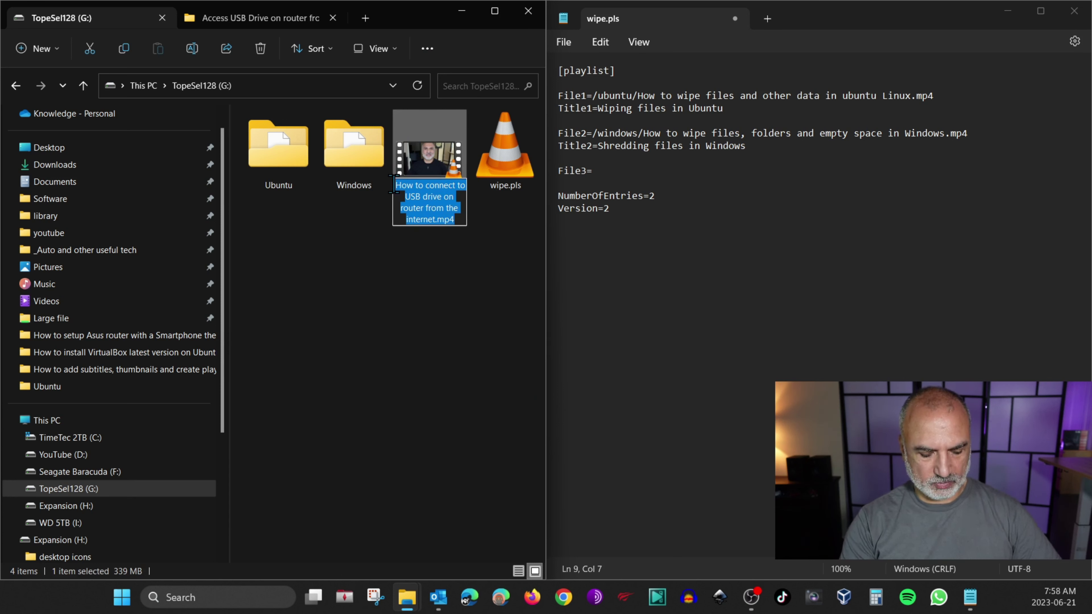
Fill File3 with the pasted video name, add Title3=Connect to USB from Internet, and set NumberOfEntries=3.
click(640, 168)
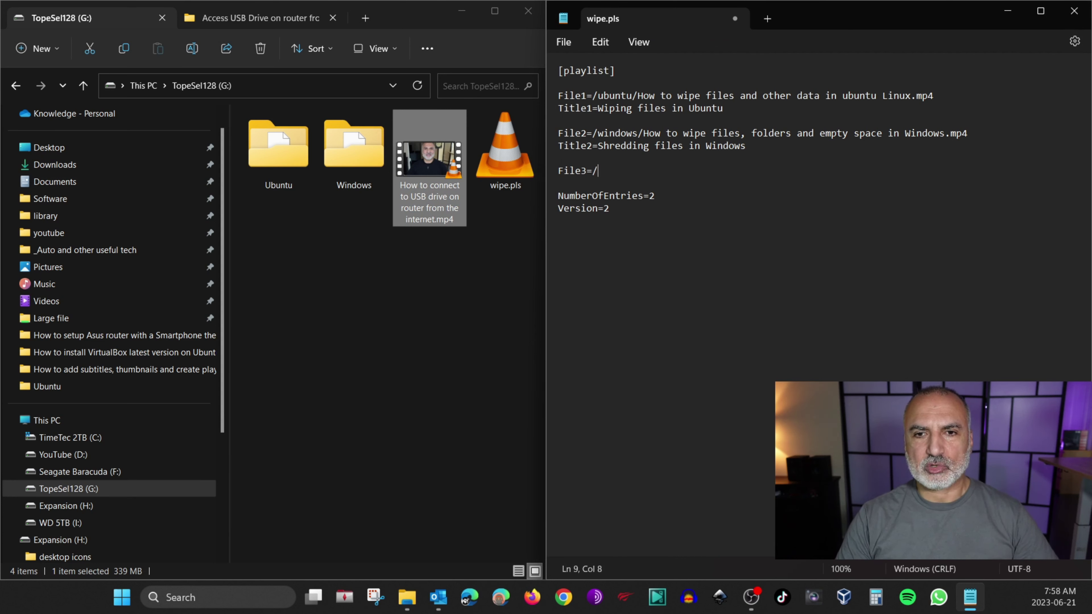
key(ctrl+v)
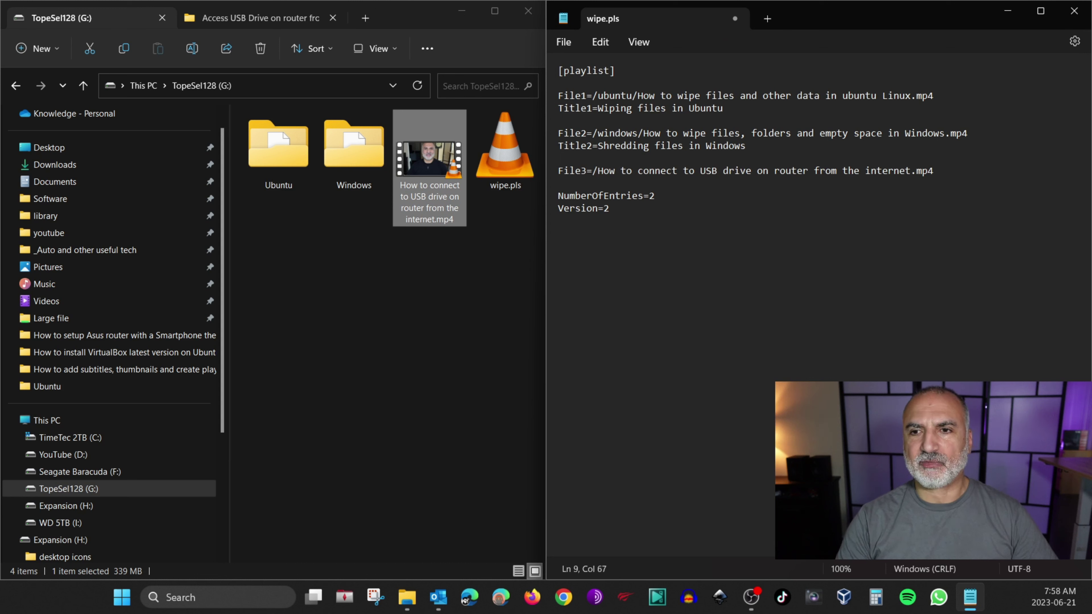
key(Return)
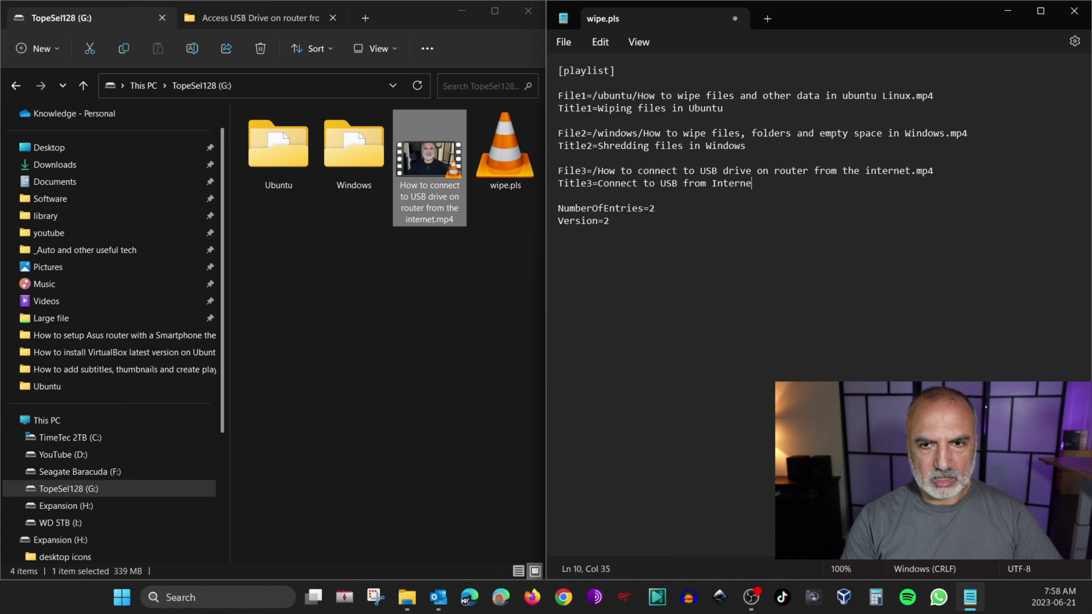
text(t)
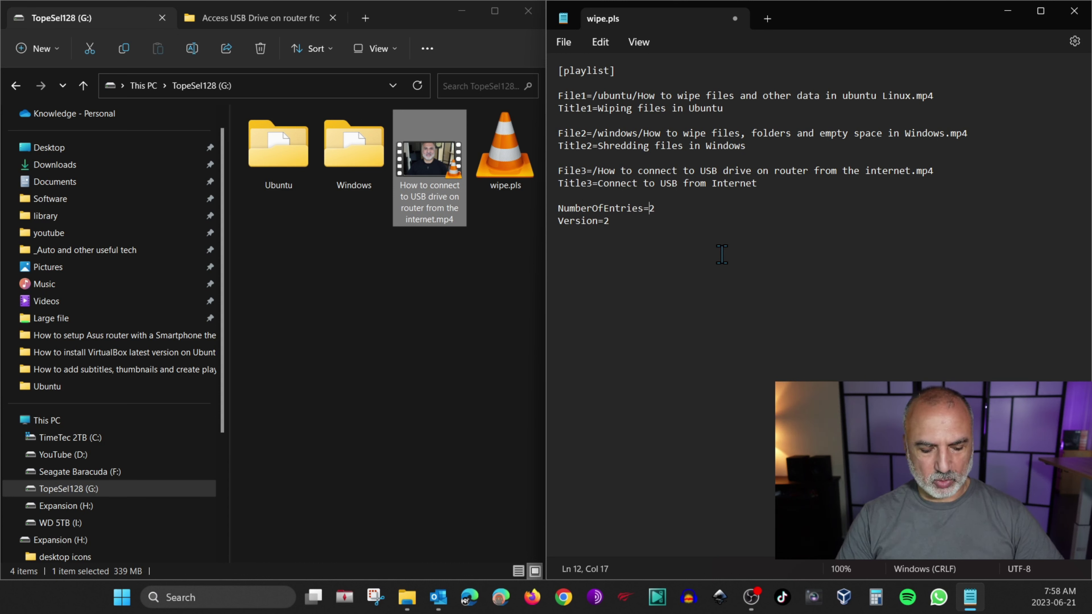
key(Down)
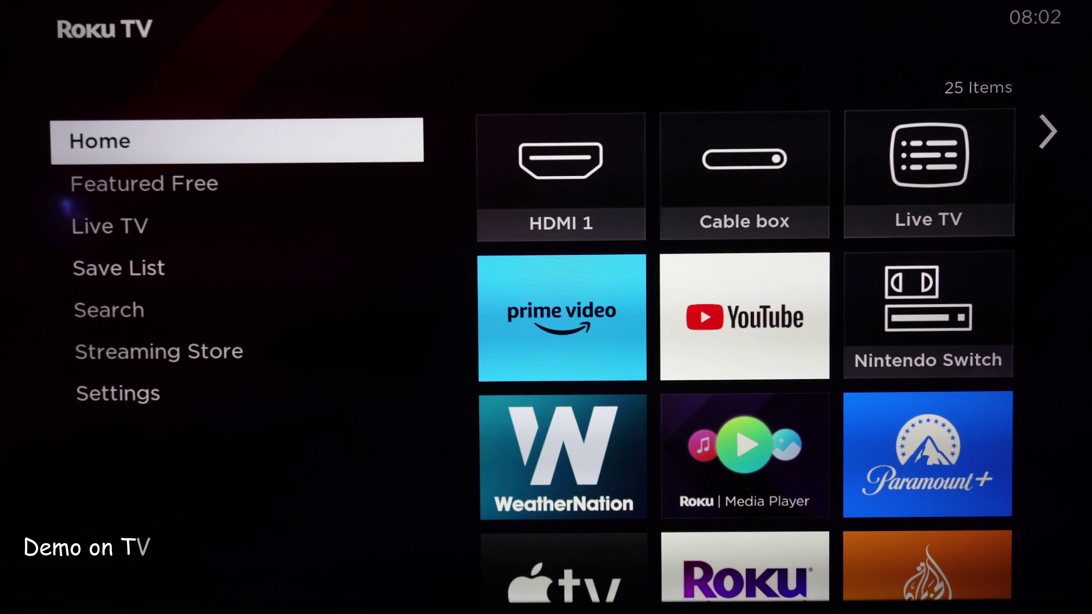
Open Media Player's Video section on the TopeSel128 USB Drive from the Roku home screen.
key(Right)
key(Right)
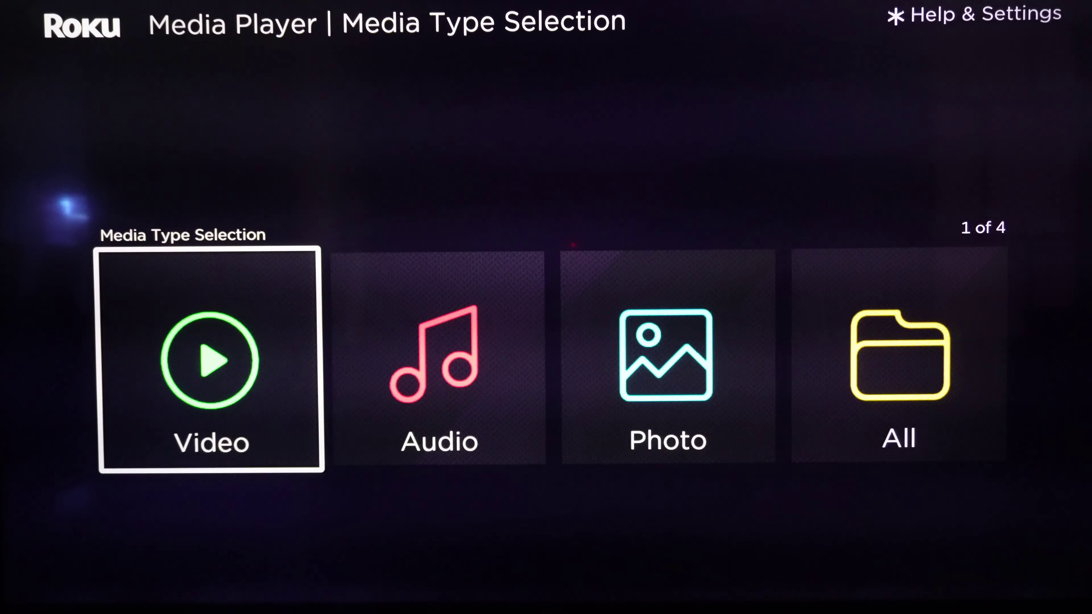
key(Return)
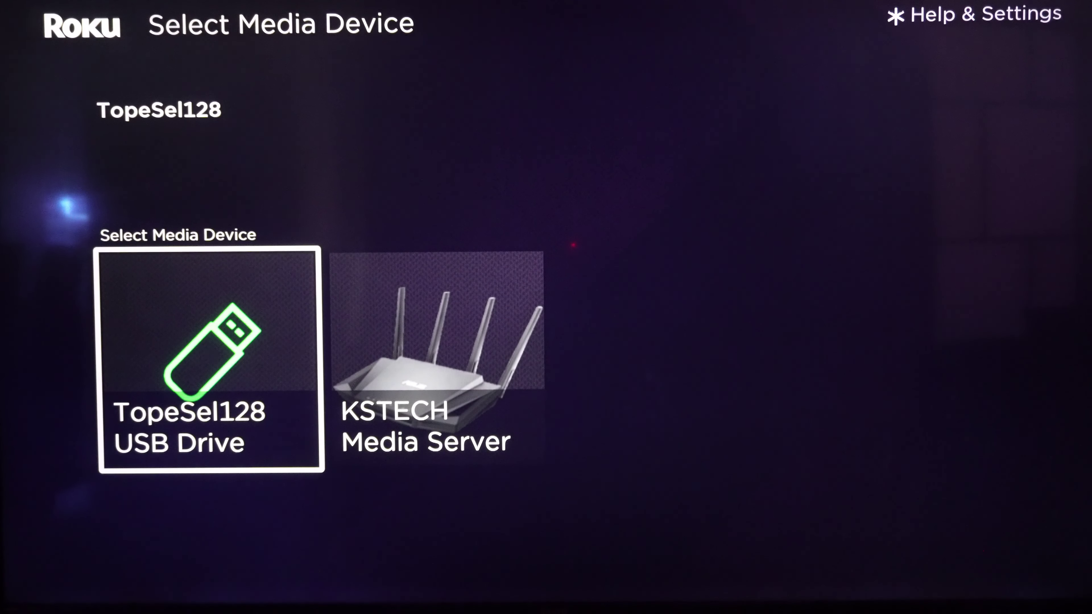
key(Return)
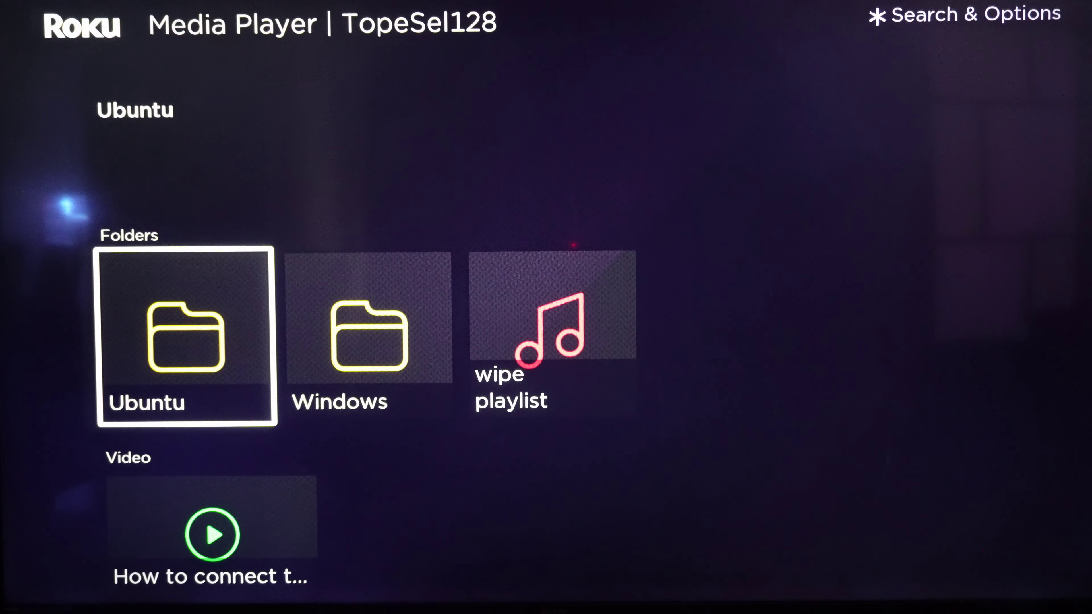
Browse the drive's tiles, opening the Windows and Ubuntu folders, and end focused on Windows.
key(Down)
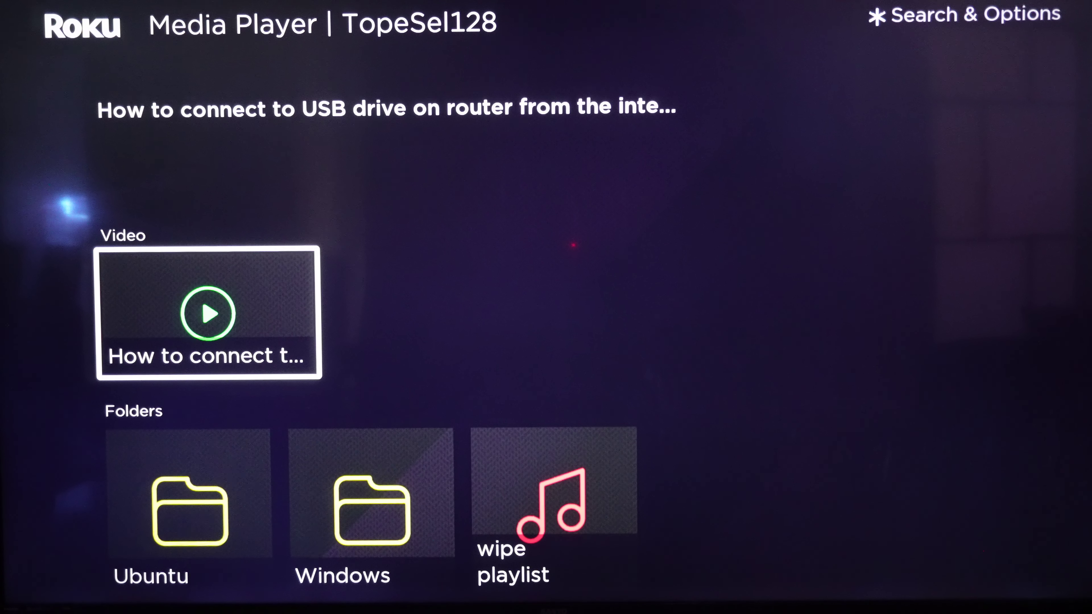
key(Up)
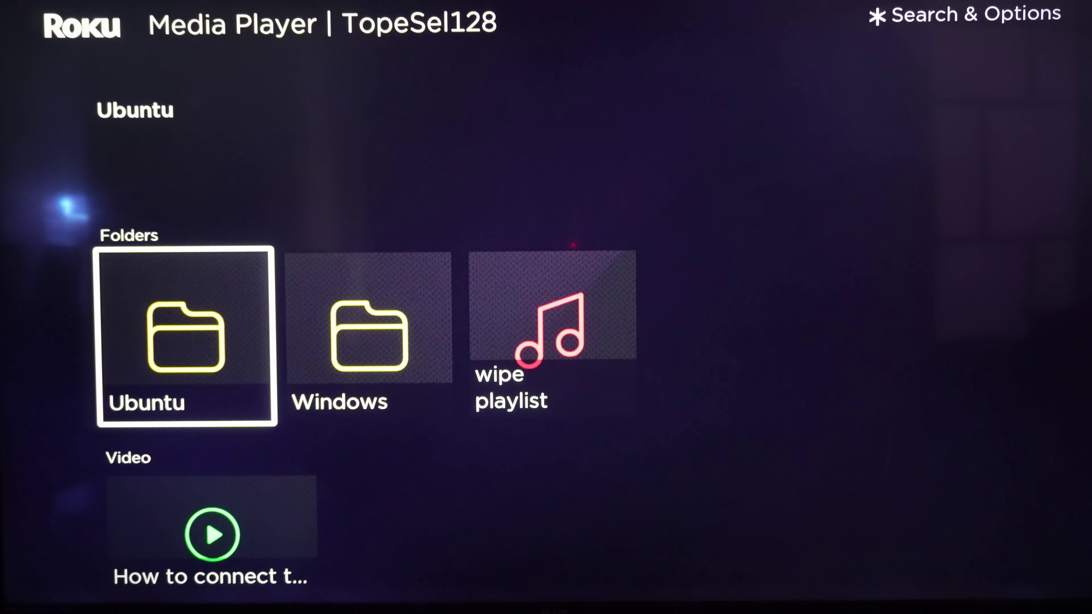
key(Right)
key(Left)
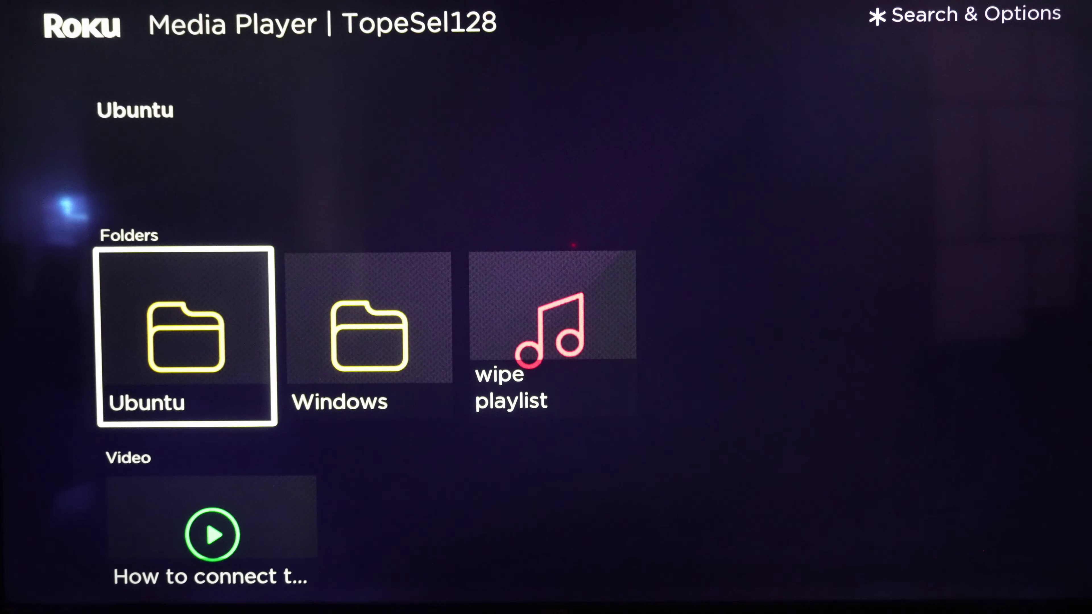
key(Right)
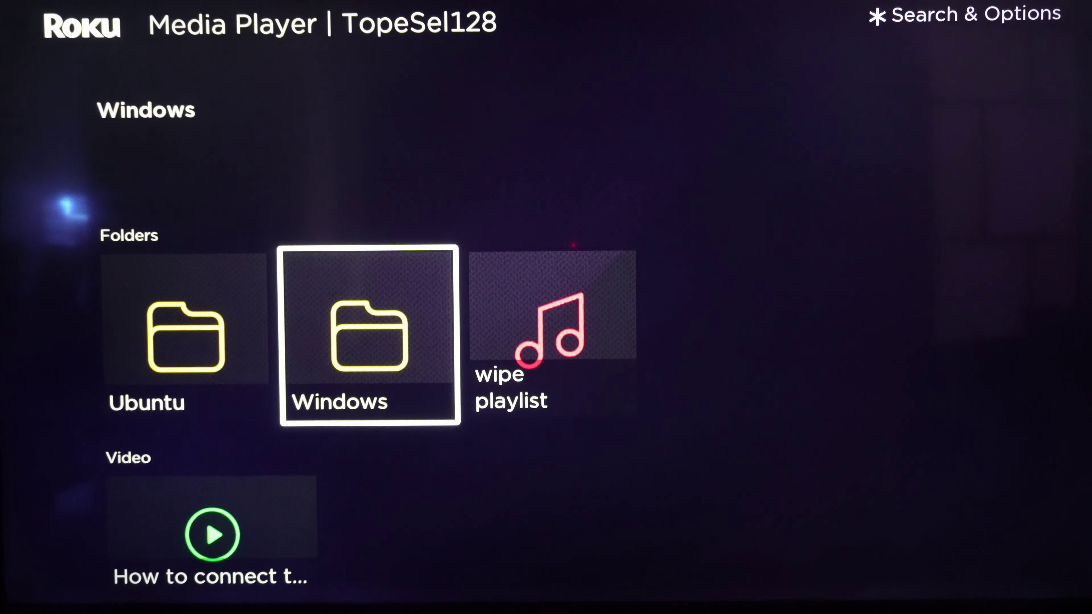
key(Return)
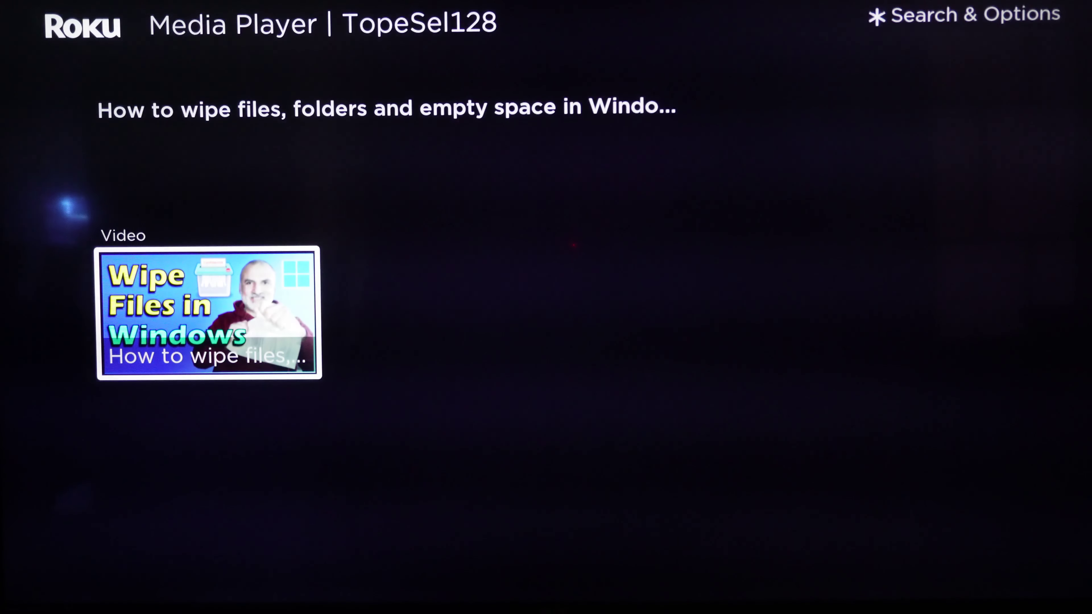
key(Escape)
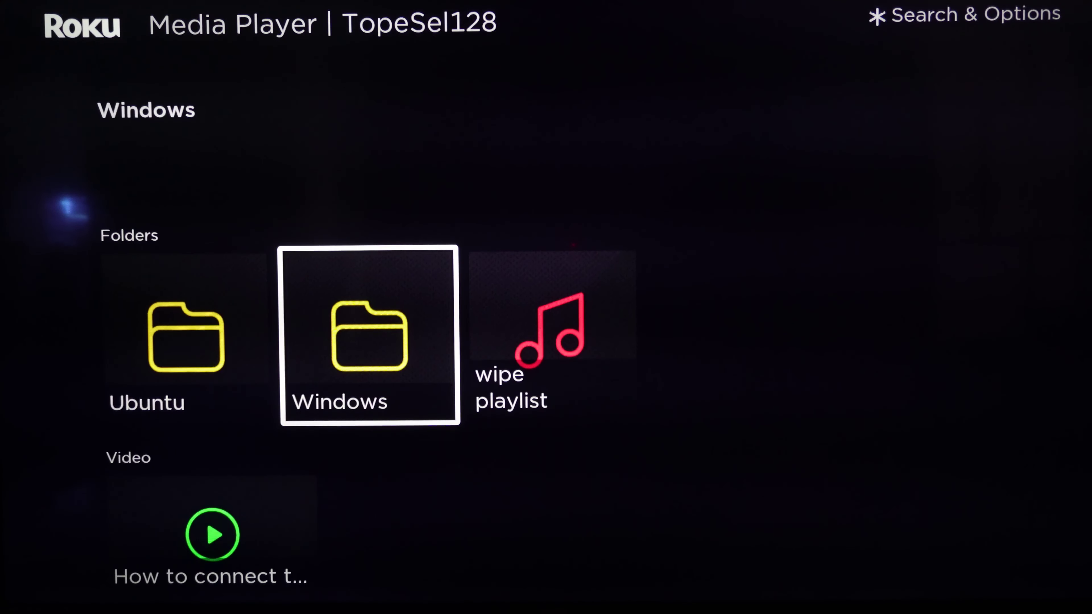
key(Left)
key(Return)
key(Escape)
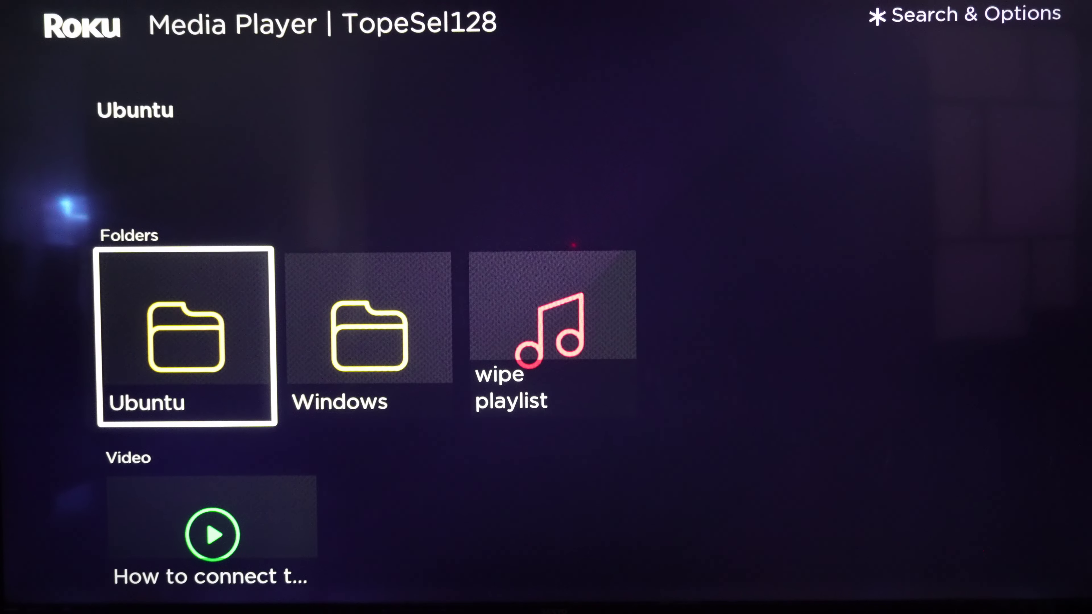
key(Right)
Open the Windows folder on the TopeSel128 drive.
key(Return)
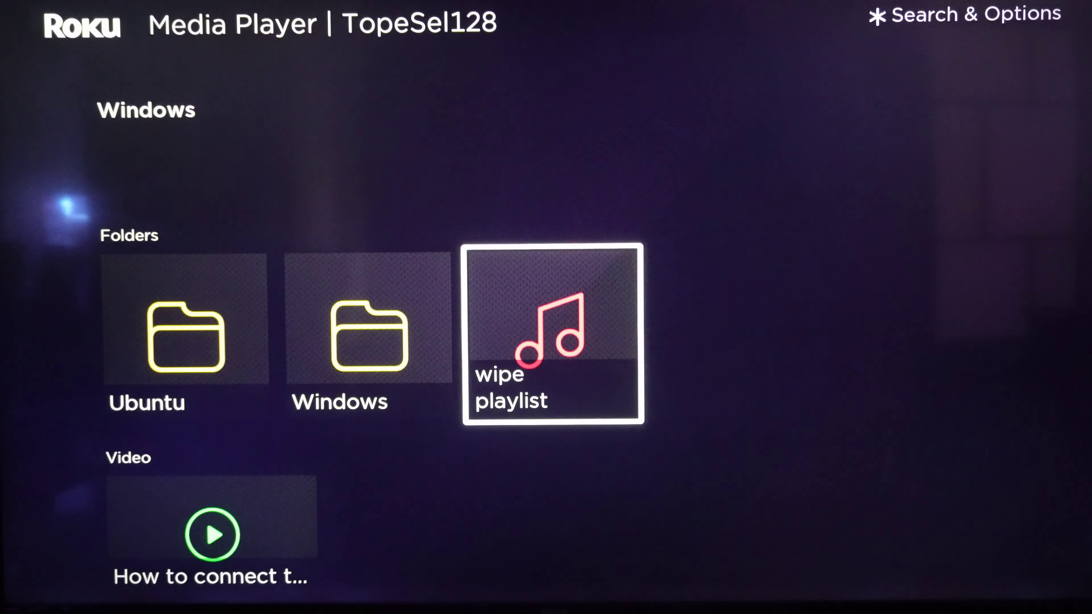
Open the wipe playlist and bring up the Shred Files in Ubuntu video's details page.
key(Return)
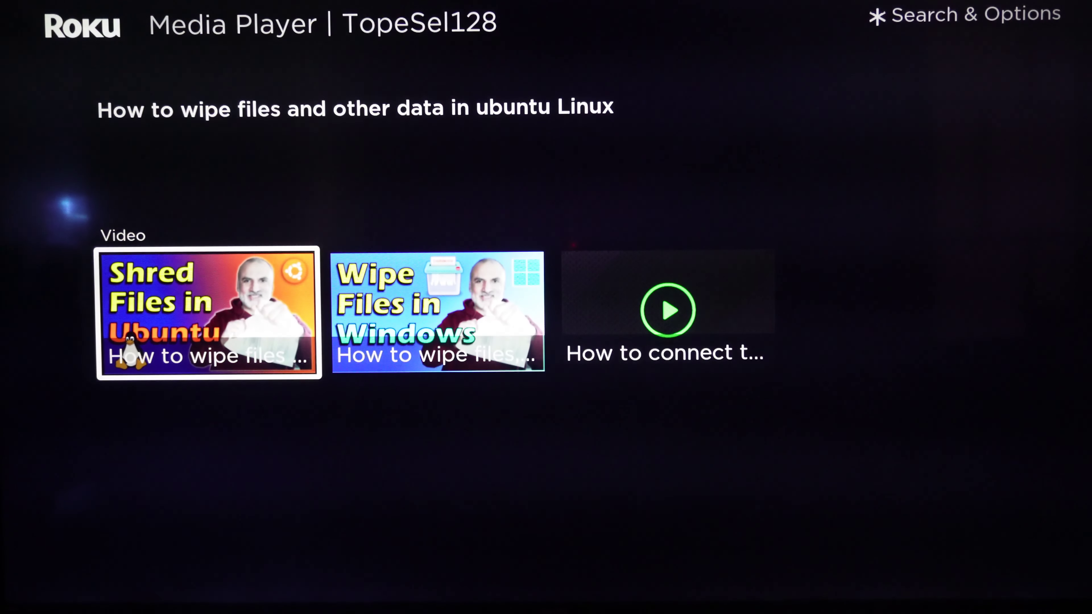
key(Return)
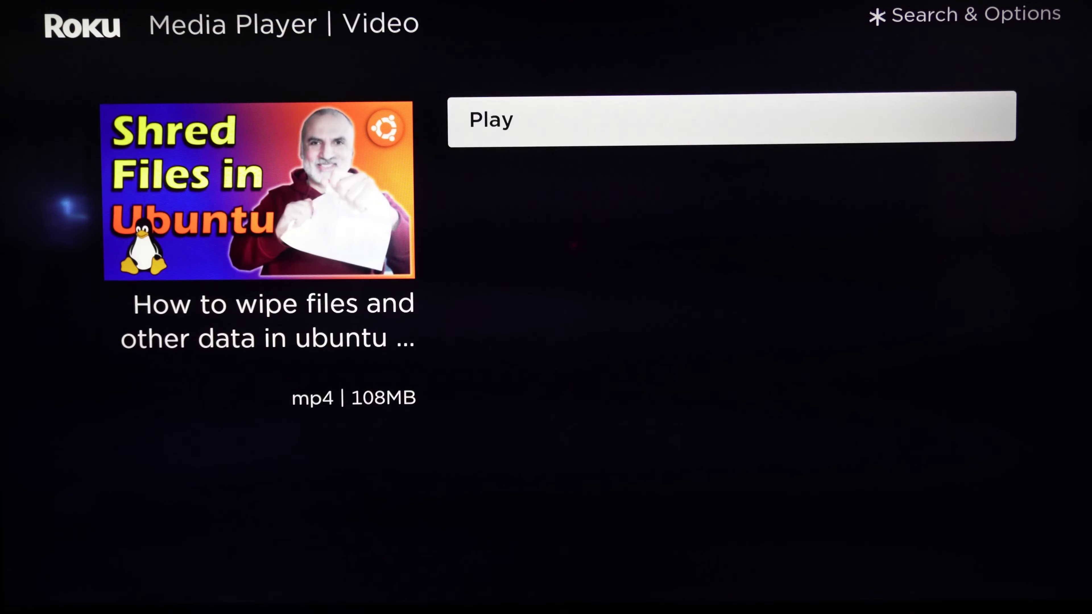